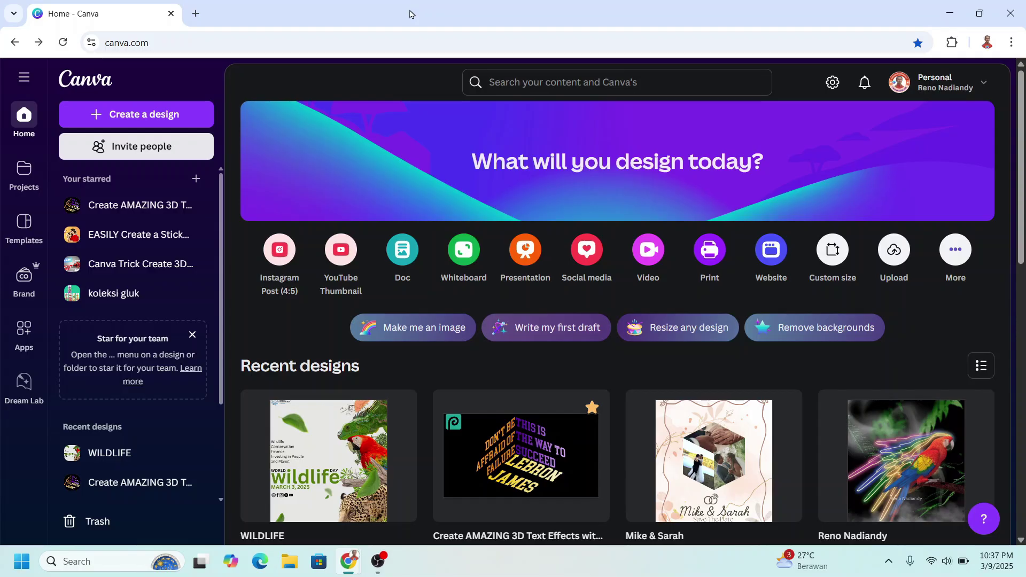
Start a new print design from the Canva home page's Print option
{"action": "left_click", "coordinate": [710, 250]}
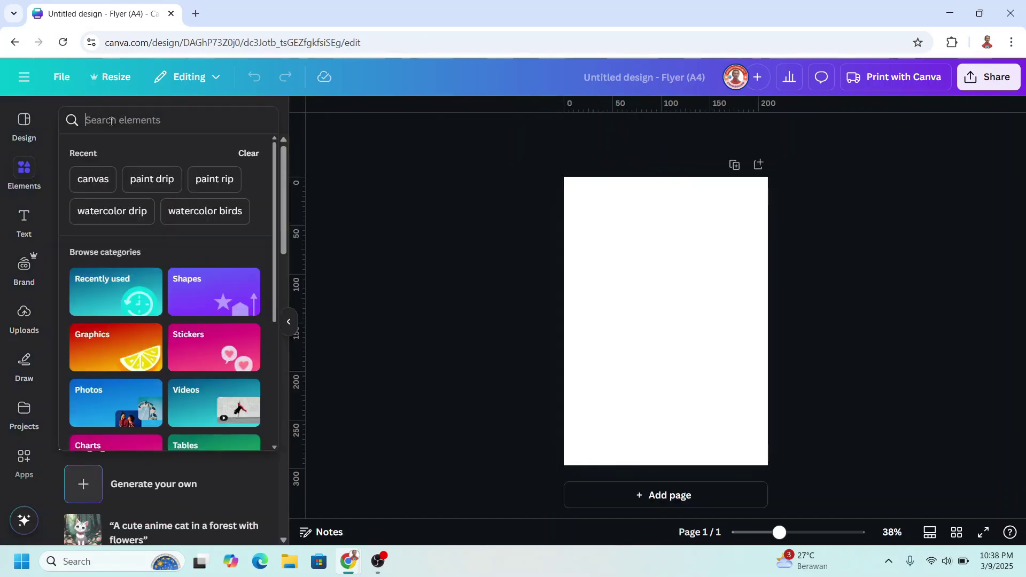
Add a circle frame from a 'circle' element search, enlarge it and centre it on the page
{"action": "left_click", "coordinate": [110, 121]}
{"action": "type", "text": "circle"}
{"action": "key", "text": "Return"}
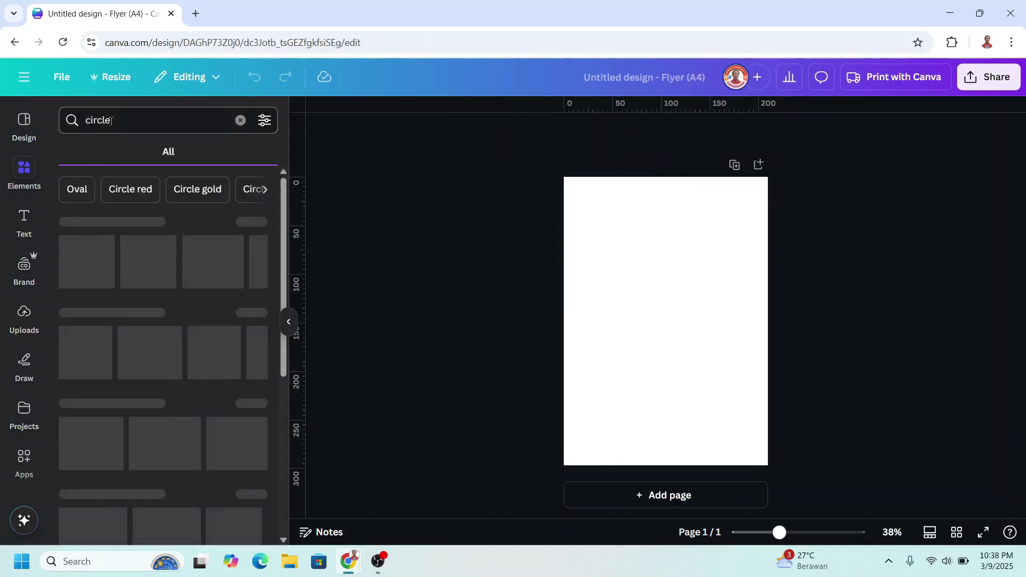
{"action": "scroll", "coordinate": [133, 381], "scroll_direction": "down", "scroll_amount": 3}
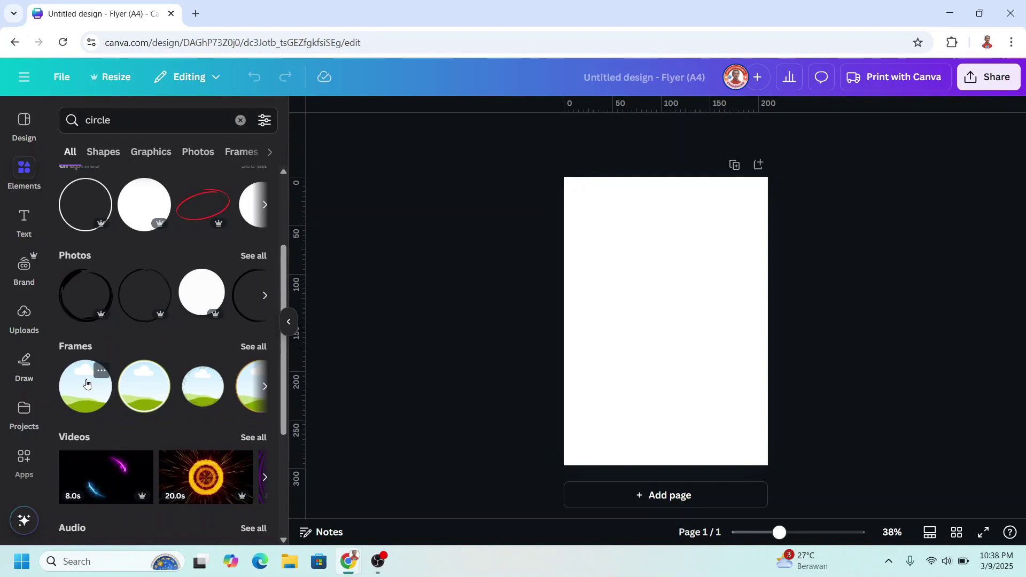
{"action": "left_click", "coordinate": [86, 387]}
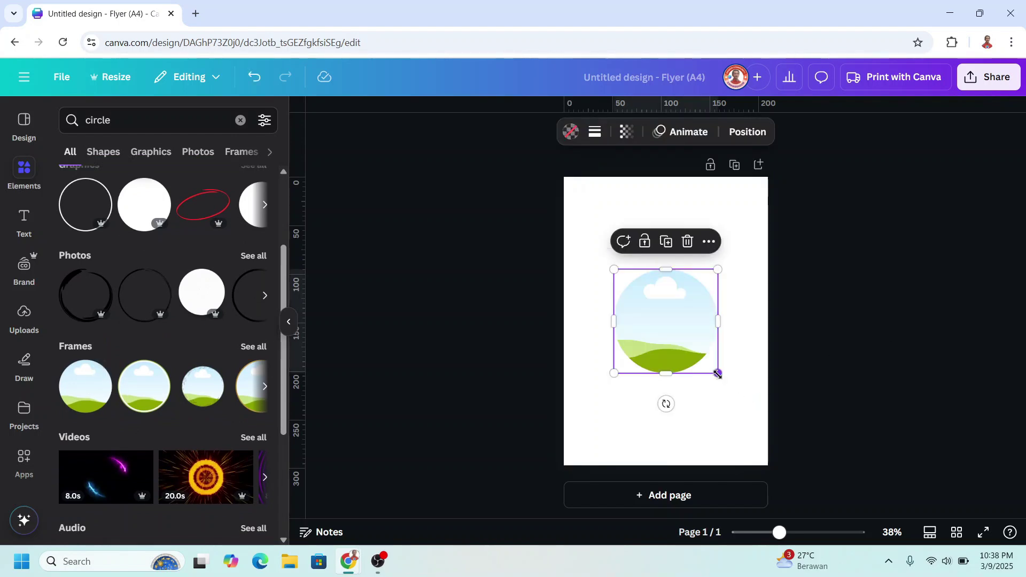
{"action": "left_click_drag", "start_coordinate": [717, 374], "coordinate": [737, 397]}
{"action": "left_click_drag", "start_coordinate": [704, 352], "coordinate": [701, 351]}
Search Elements for 'watercolor forest' and show all the photo results
{"action": "left_click", "coordinate": [751, 431]}
{"action": "left_click", "coordinate": [65, 115]}
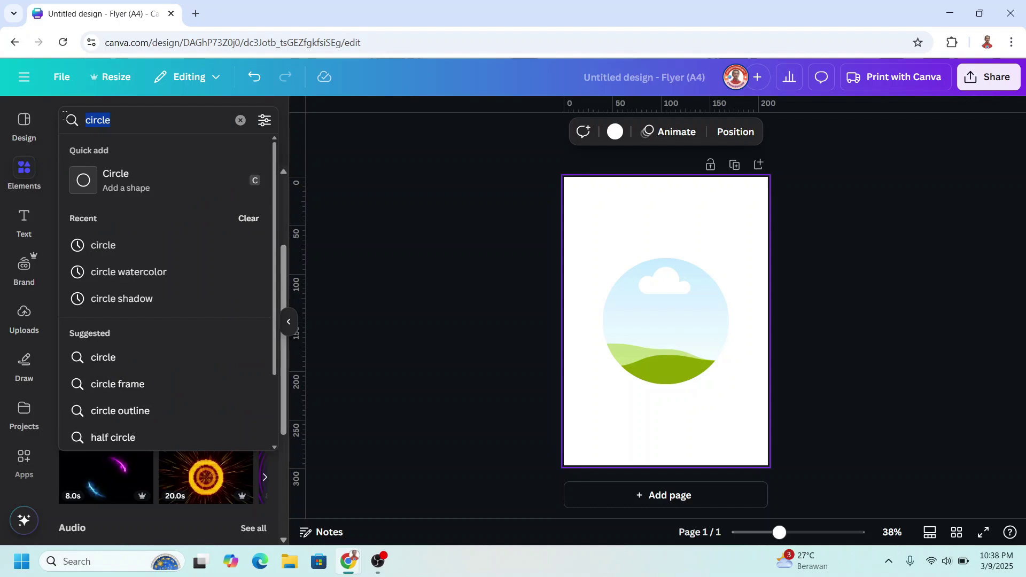
{"action": "type", "text": "waterco"}
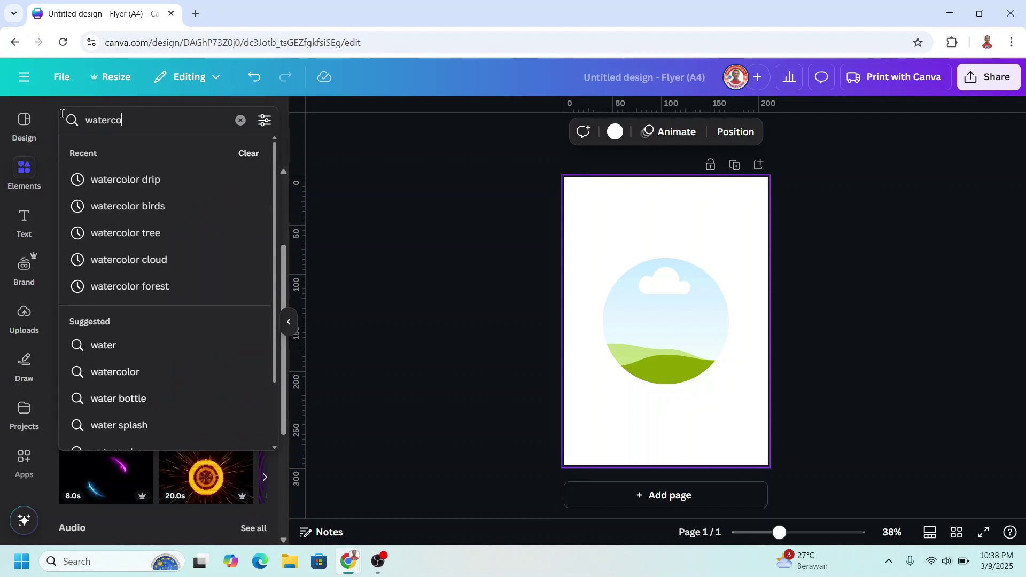
{"action": "type", "text": "lor foe"}
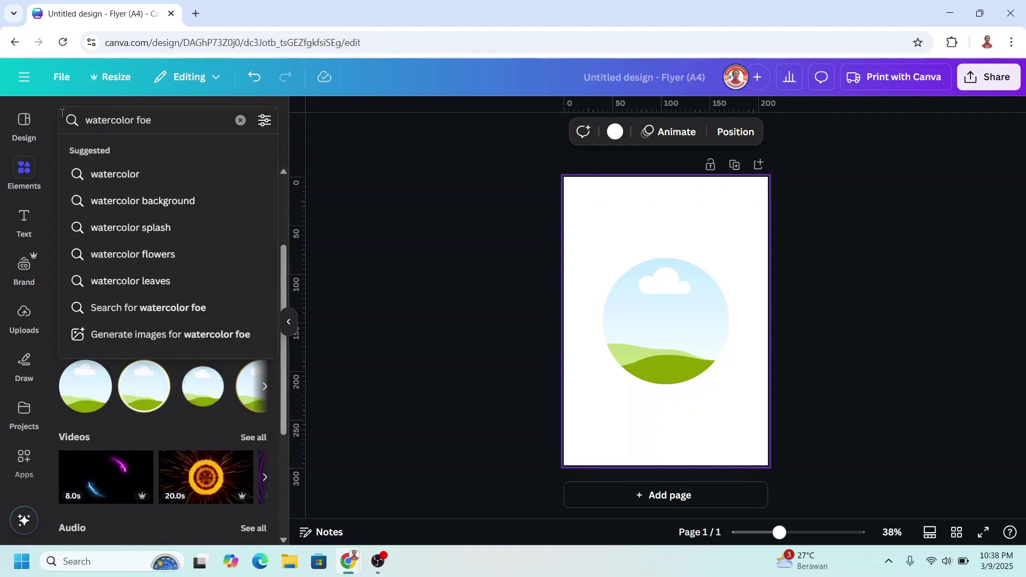
{"action": "key", "text": "BackSpace"}
{"action": "type", "text": "rest"}
{"action": "key", "text": "Return"}
{"action": "left_click", "coordinate": [250, 314]}
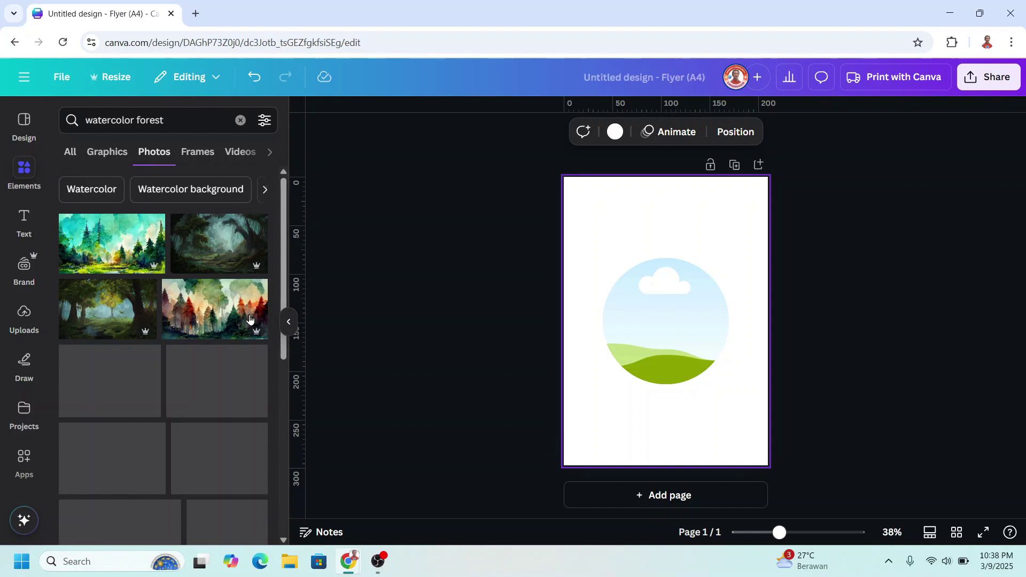
{"action": "scroll", "coordinate": [145, 327], "scroll_direction": "down", "scroll_amount": 10}
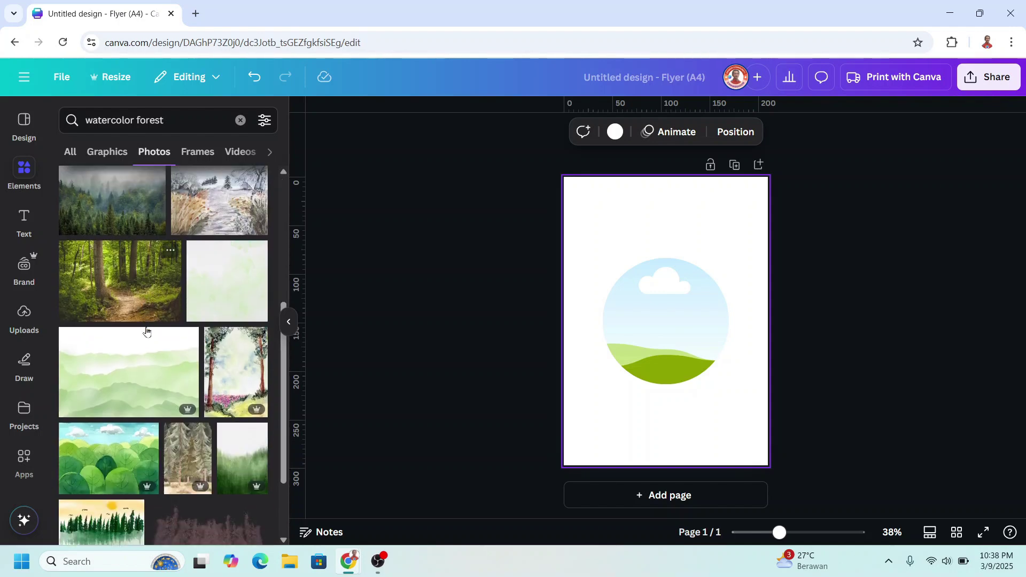
{"action": "scroll", "coordinate": [147, 329], "scroll_direction": "up", "scroll_amount": 10}
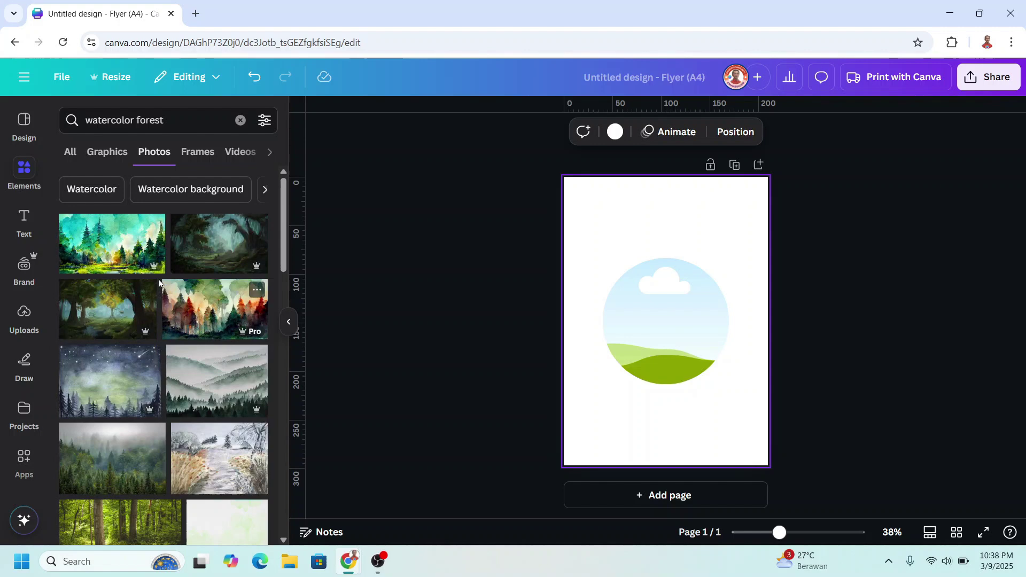
Drop the first watercolor forest painting into the circle frame
{"action": "left_click", "coordinate": [154, 226]}
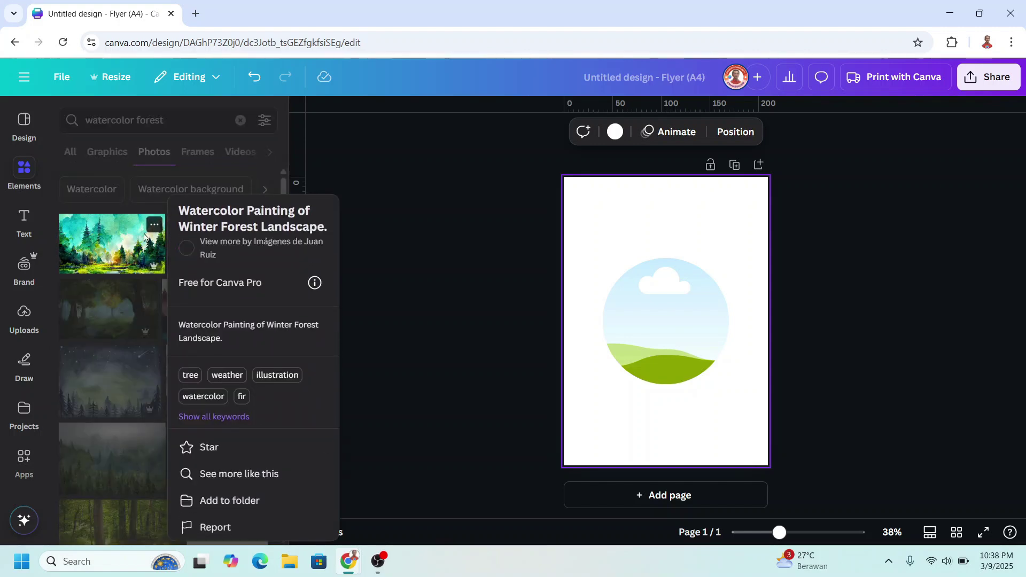
{"action": "left_click", "coordinate": [121, 247]}
{"action": "left_click", "coordinate": [121, 247]}
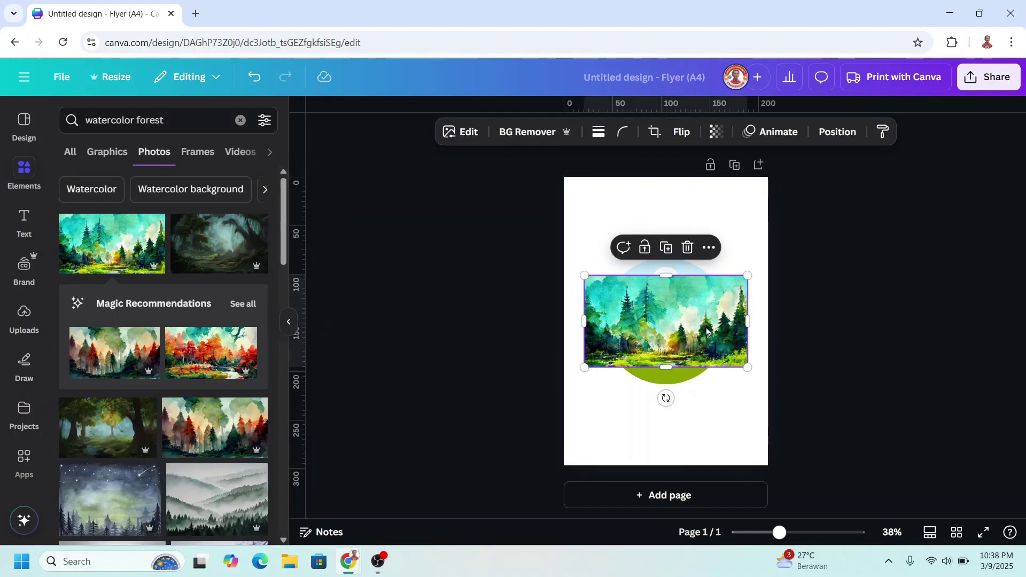
{"action": "left_click_drag", "start_coordinate": [709, 330], "coordinate": [687, 329]}
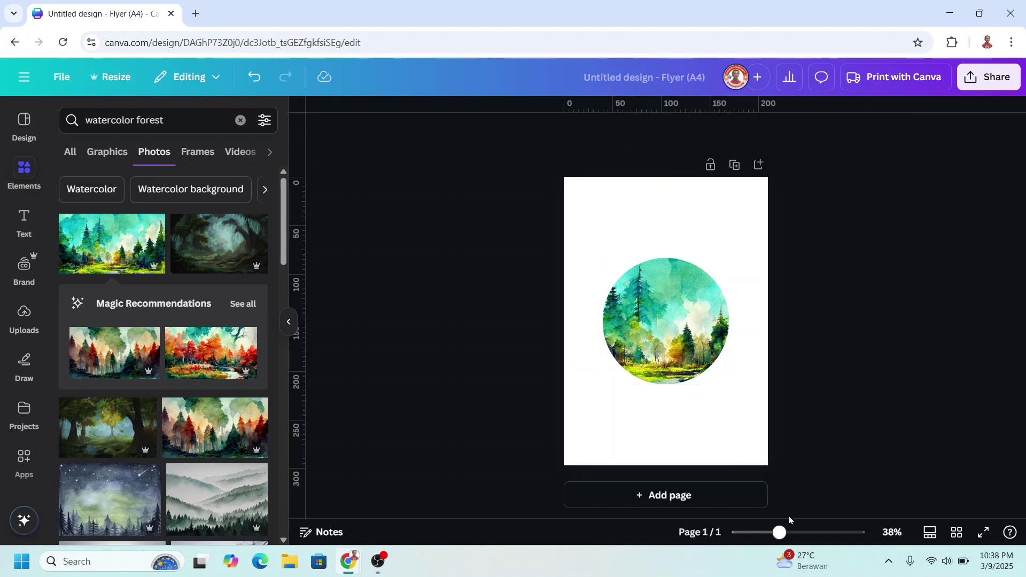
Search Elements for 'watercolor cloud' and browse the Graphics results
{"action": "left_click_drag", "start_coordinate": [782, 535], "coordinate": [795, 533]}
{"action": "left_click", "coordinate": [71, 109]}
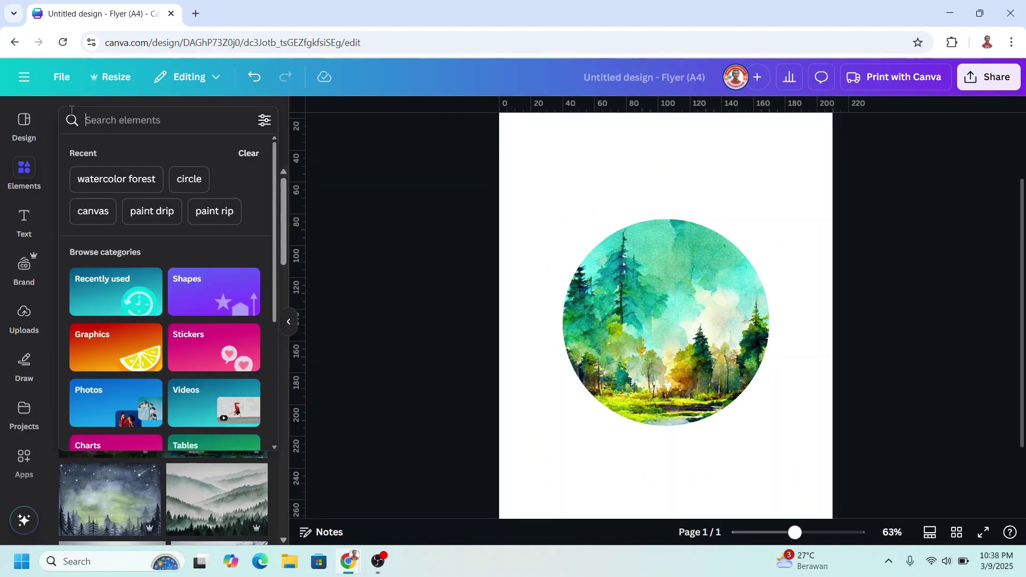
{"action": "type", "text": "watercolor"}
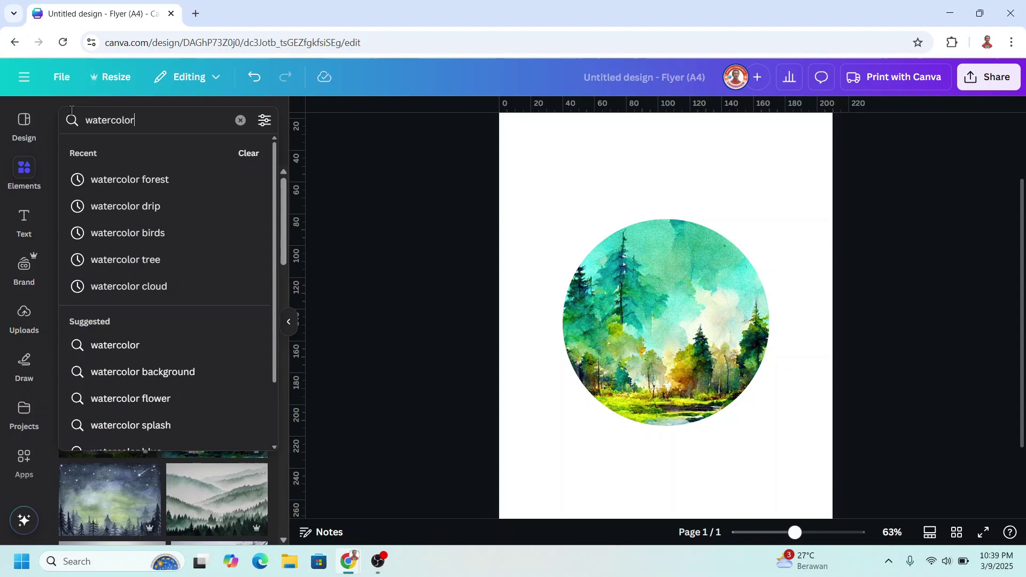
{"action": "type", "text": " cloud"}
{"action": "key", "text": "Return"}
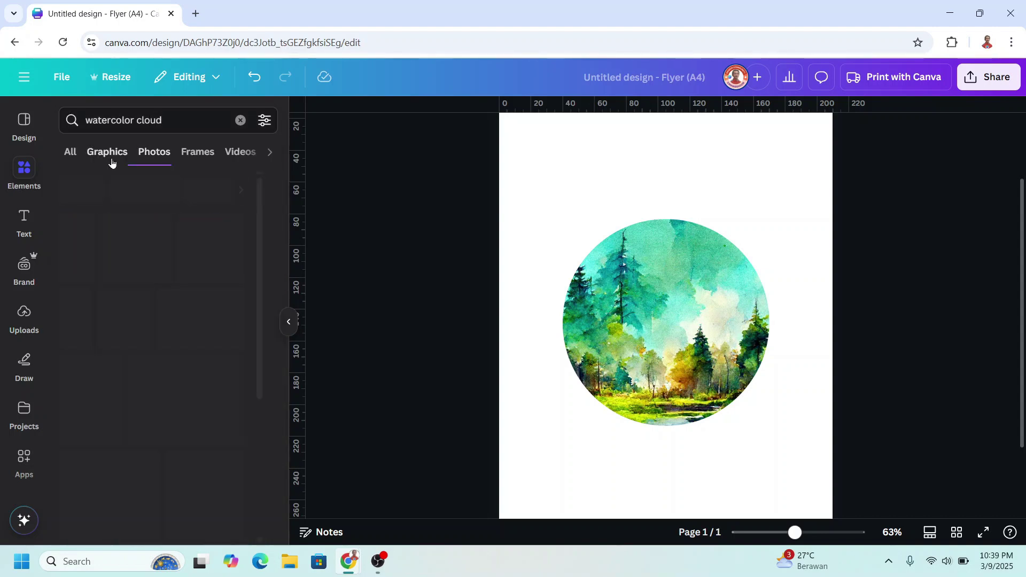
{"action": "left_click", "coordinate": [112, 160]}
{"action": "scroll", "coordinate": [125, 210], "scroll_direction": "down", "scroll_amount": 5}
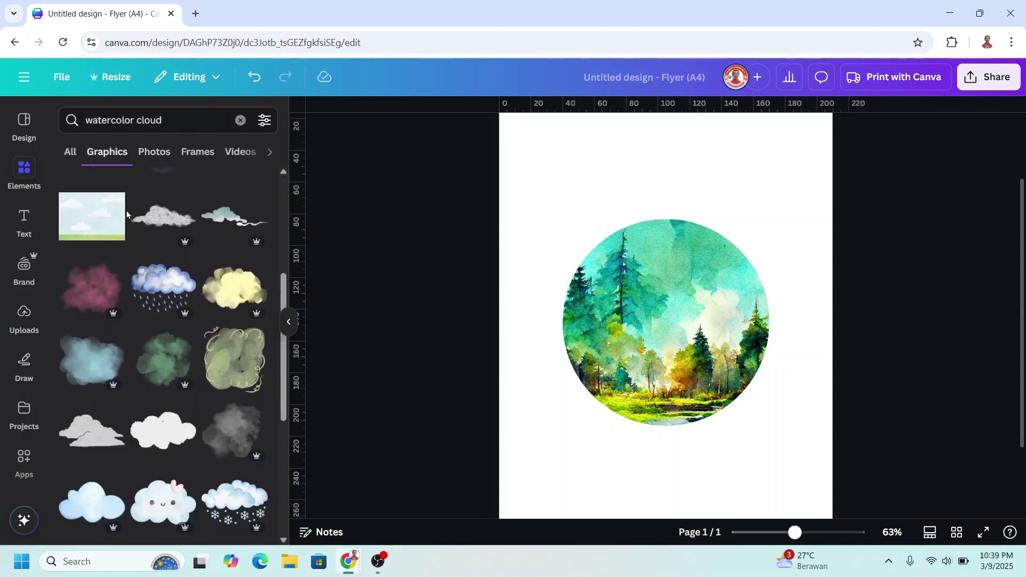
{"action": "scroll", "coordinate": [126, 211], "scroll_direction": "down", "scroll_amount": 3}
{"action": "scroll", "coordinate": [126, 211], "scroll_direction": "down", "scroll_amount": 3}
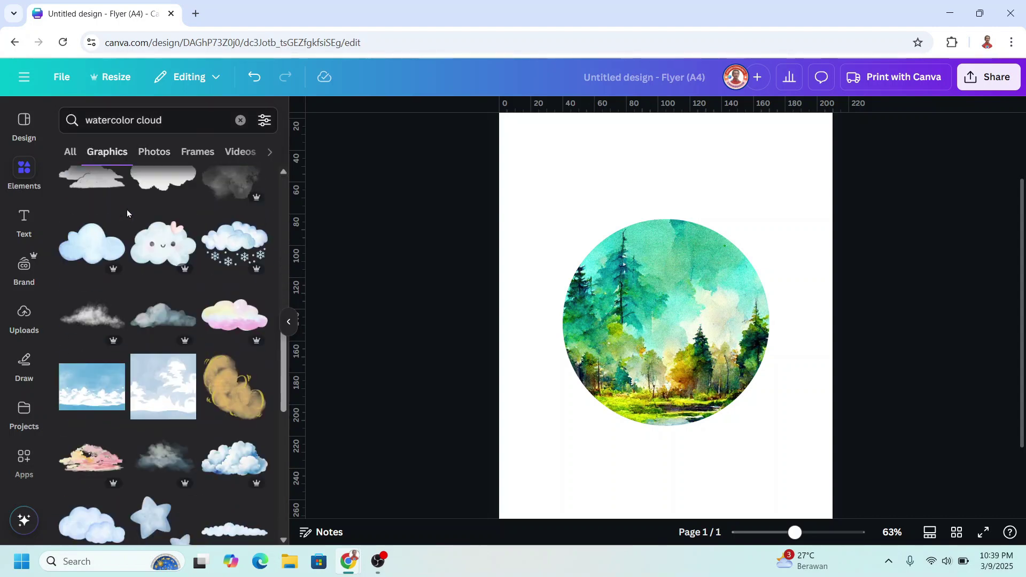
Add a grey watercolor cloud, shrink it over the circle's upper part, and duplicate it
{"action": "left_click", "coordinate": [164, 451]}
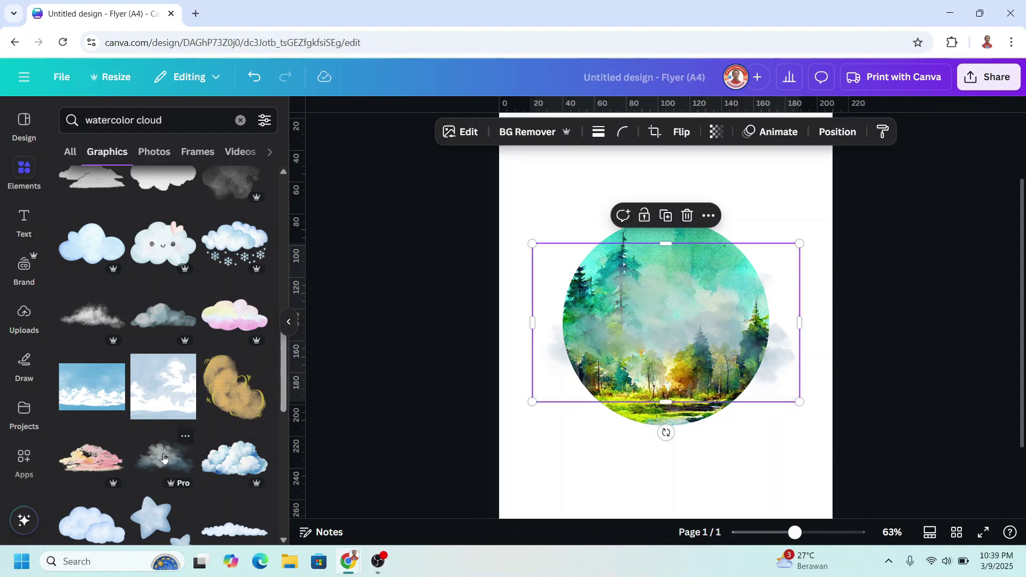
{"action": "left_click", "coordinate": [688, 215]}
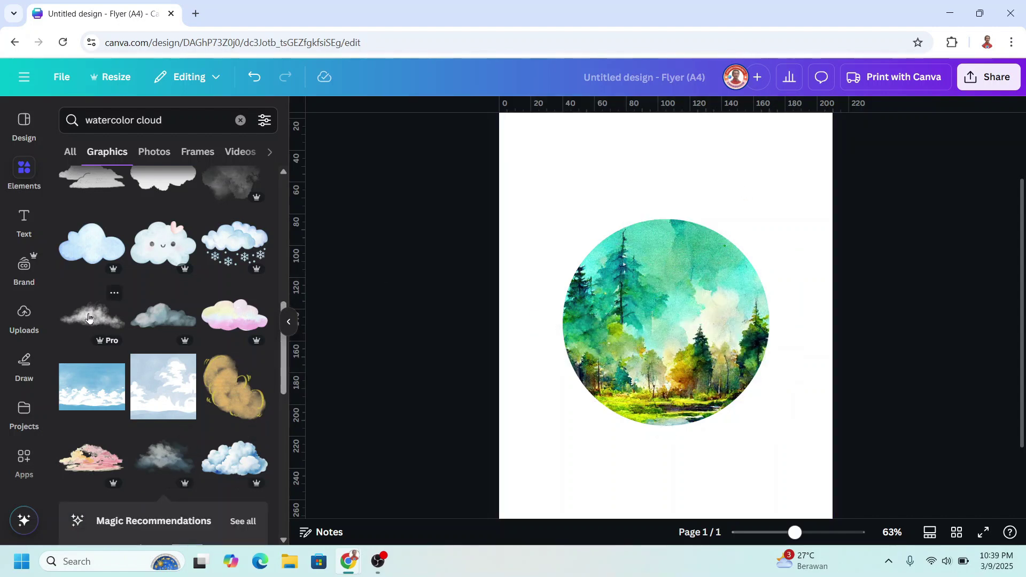
{"action": "left_click", "coordinate": [88, 319]}
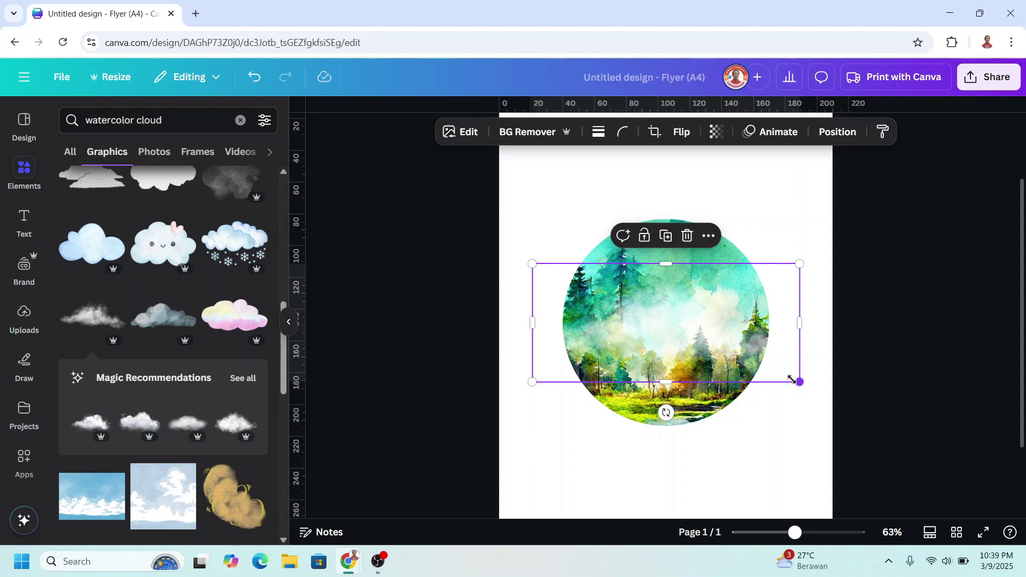
{"action": "left_click_drag", "start_coordinate": [792, 379], "coordinate": [745, 359]}
{"action": "left_click_drag", "start_coordinate": [695, 339], "coordinate": [709, 327]}
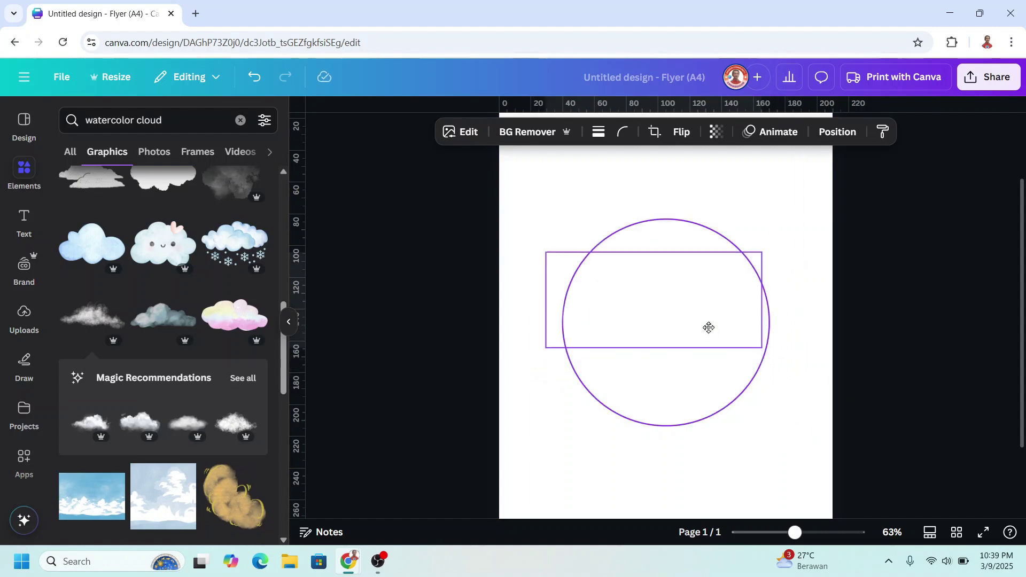
{"action": "left_click_drag", "start_coordinate": [709, 327], "coordinate": [687, 294]}
{"action": "left_click", "coordinate": [655, 225]}
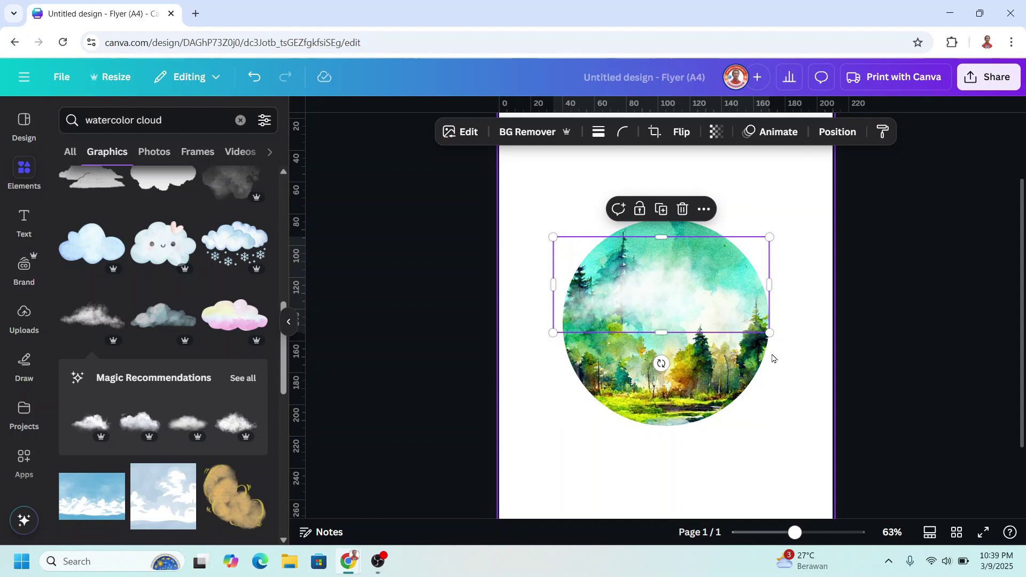
Search for 'watercolor tree' and add the tall watercolor pine tree
{"action": "left_click", "coordinate": [148, 119]}
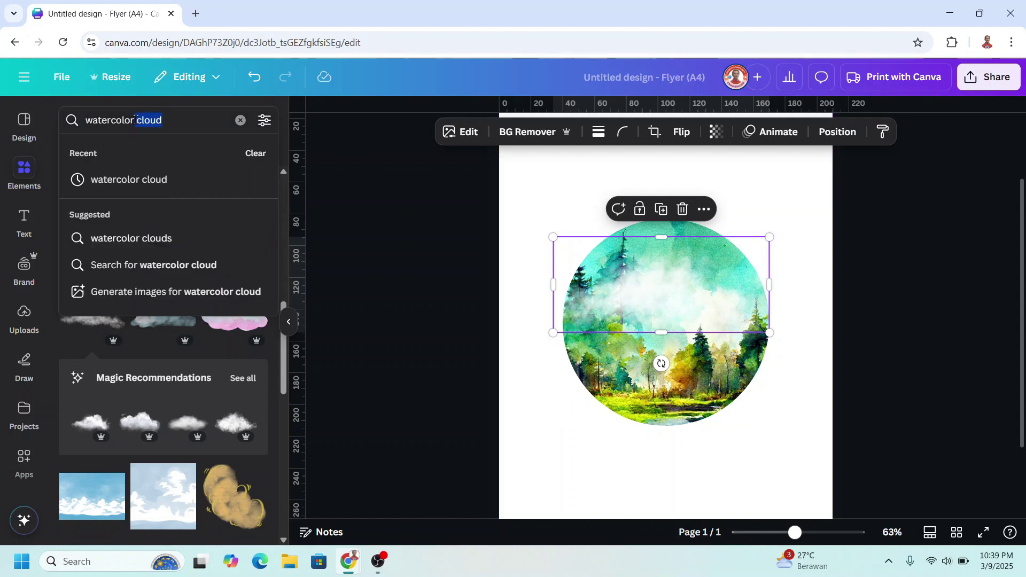
{"action": "key", "text": "BackSpace"}
{"action": "type", "text": "ter"}
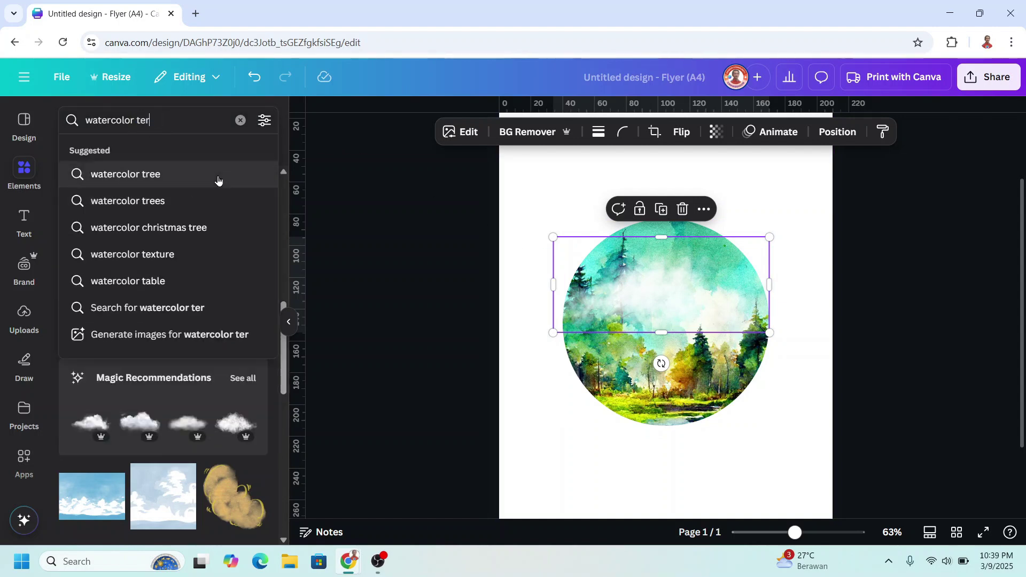
{"action": "type", "text": "ee"}
{"action": "key", "text": "Return"}
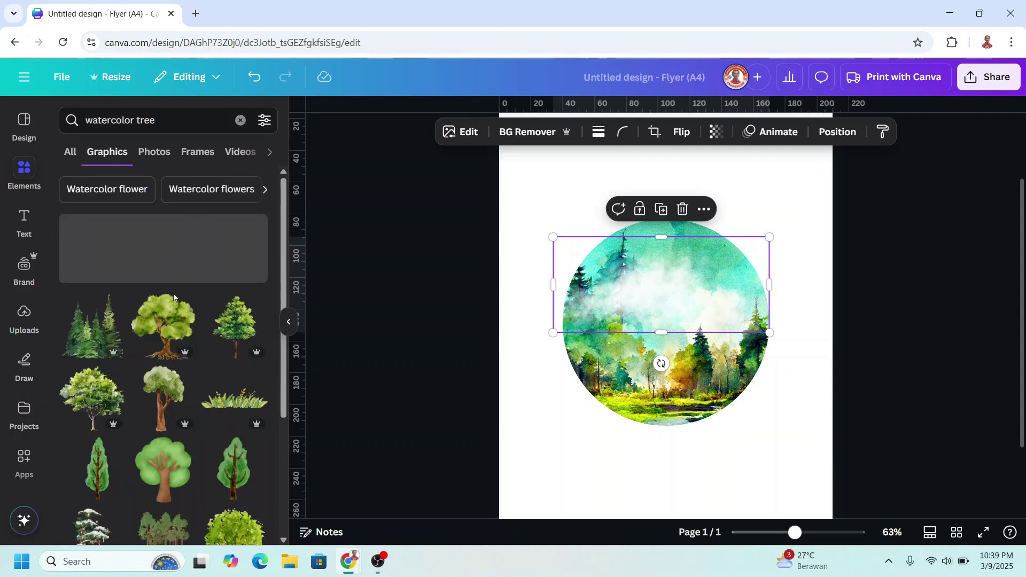
{"action": "scroll", "coordinate": [214, 342], "scroll_direction": "down", "scroll_amount": 6}
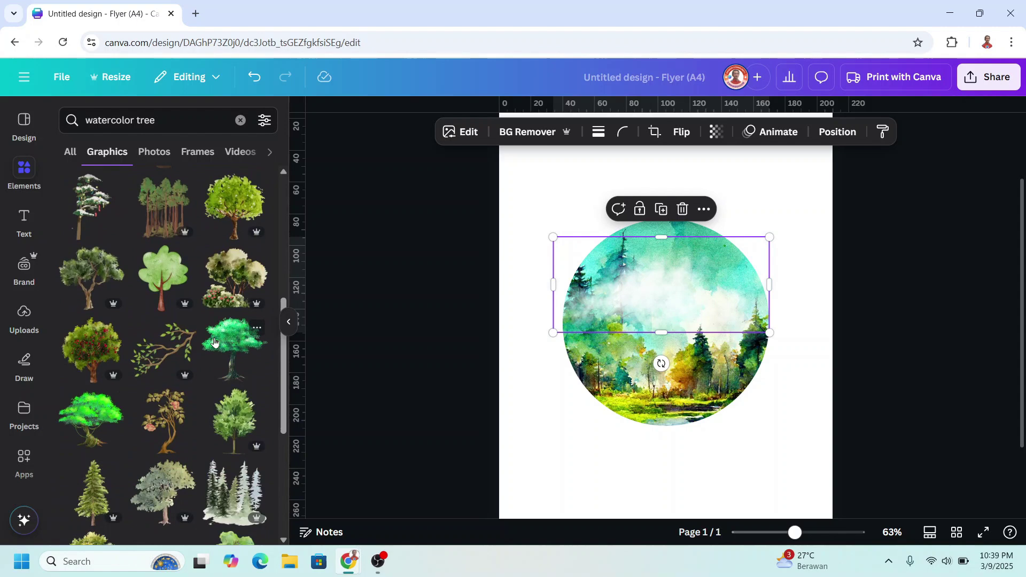
{"action": "scroll", "coordinate": [214, 342], "scroll_direction": "down", "scroll_amount": 4}
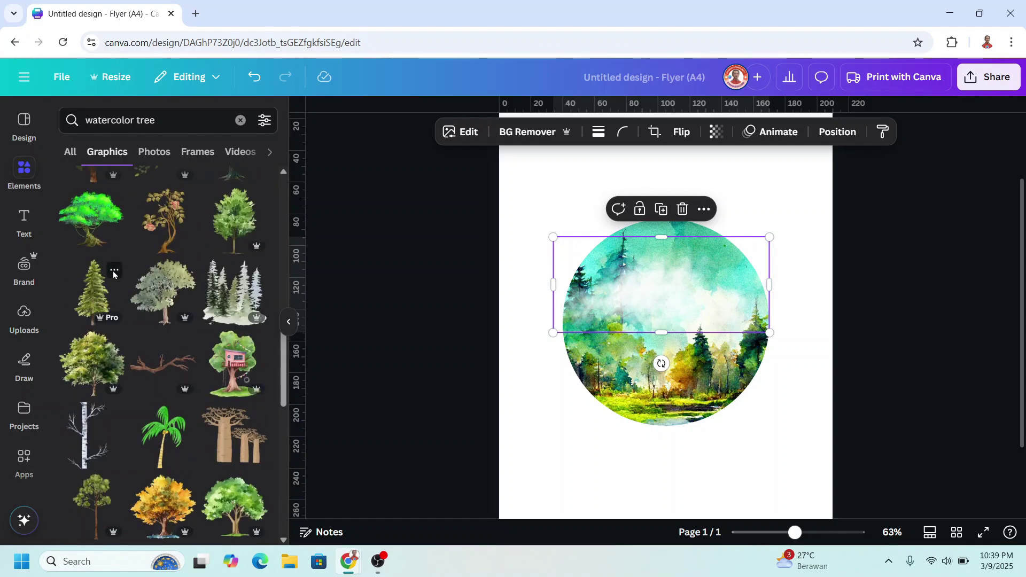
{"action": "left_click", "coordinate": [114, 271]}
{"action": "left_click", "coordinate": [94, 291]}
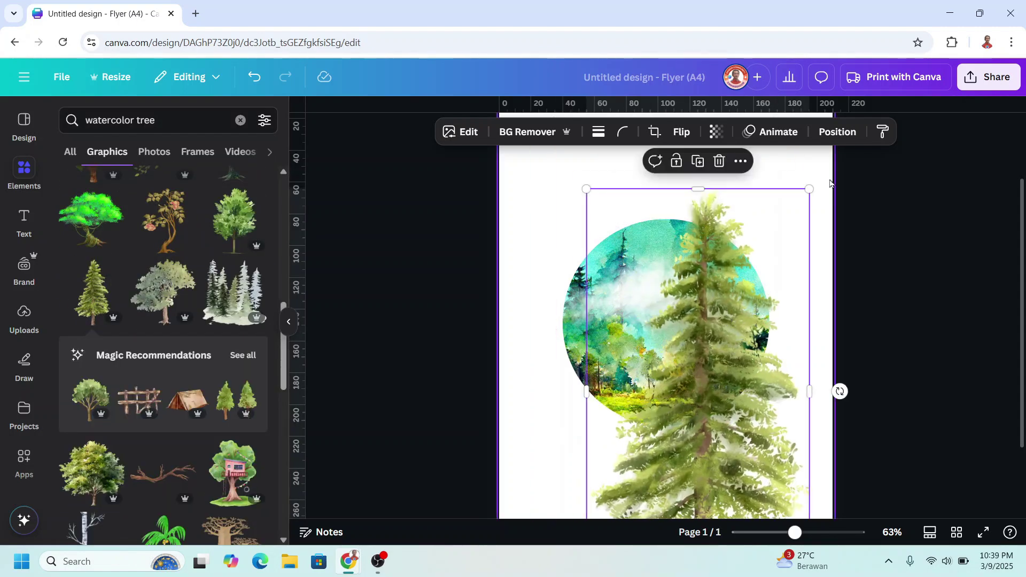
Shrink the pine tree and stand it along the circle's right edge
{"action": "left_click_drag", "start_coordinate": [809, 189], "coordinate": [703, 385]}
{"action": "left_click_drag", "start_coordinate": [655, 505], "coordinate": [758, 310]}
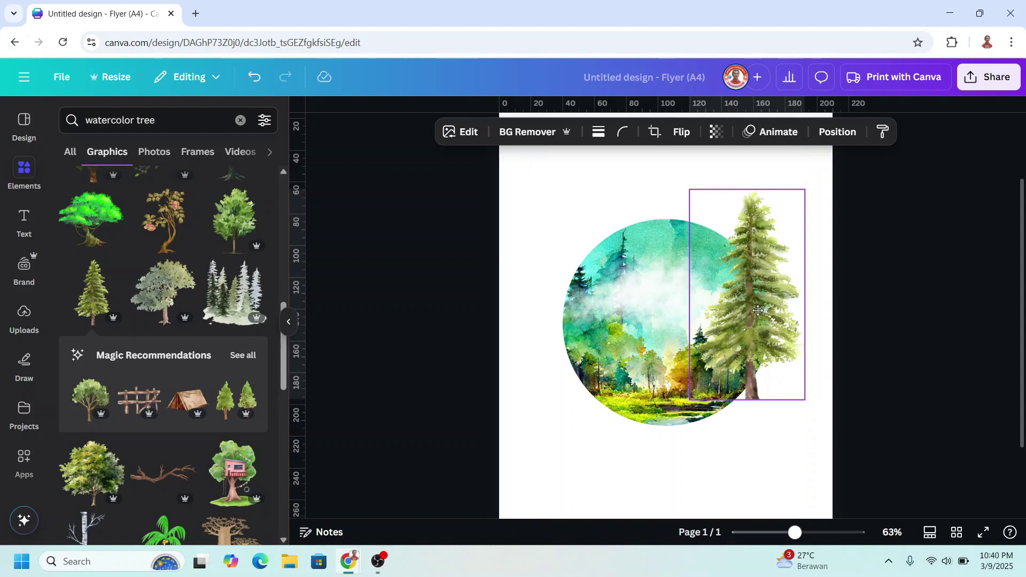
{"action": "left_click_drag", "start_coordinate": [777, 269], "coordinate": [758, 260]}
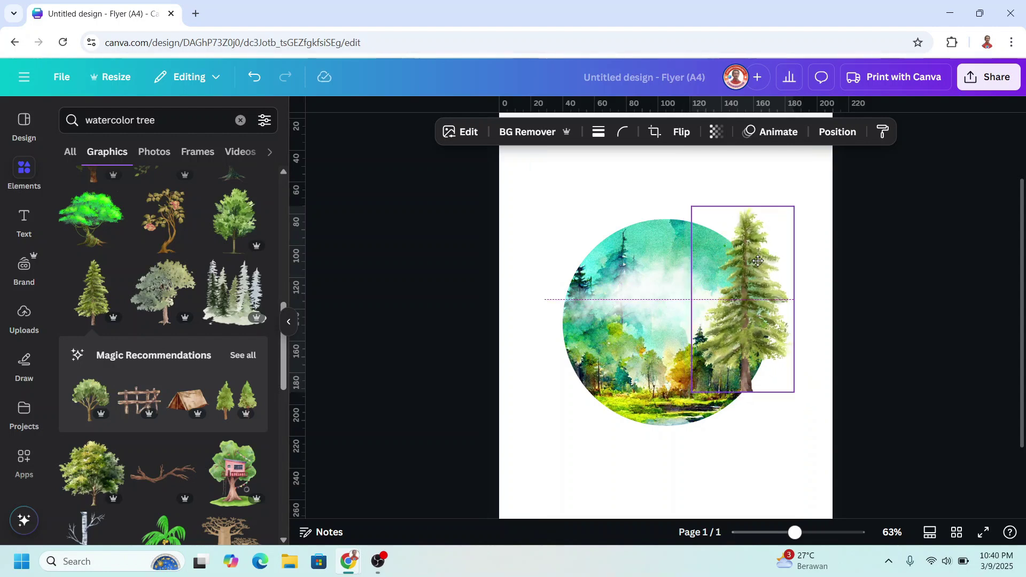
{"action": "left_click_drag", "start_coordinate": [758, 260], "coordinate": [758, 261]}
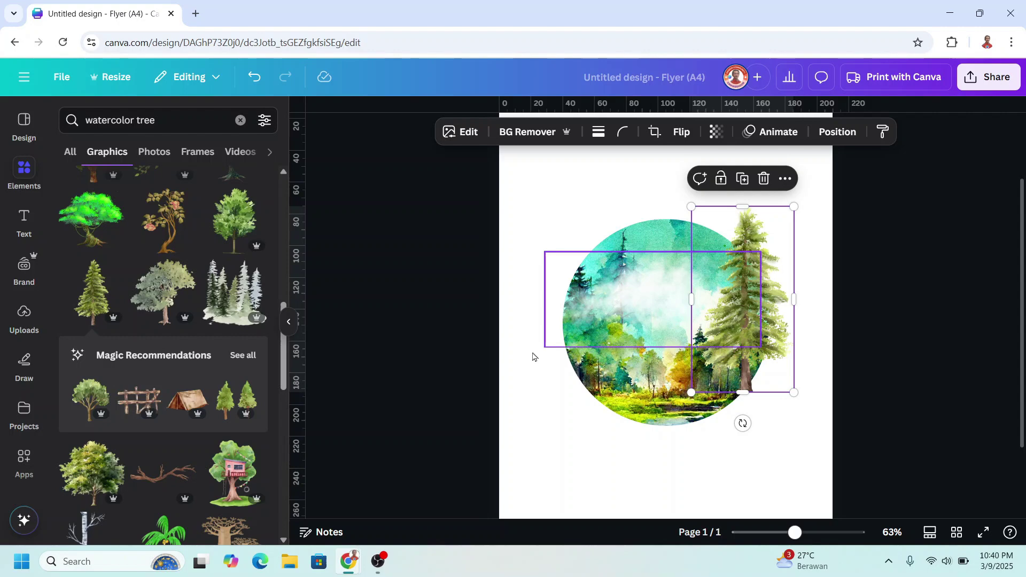
{"action": "scroll", "coordinate": [210, 352], "scroll_direction": "up", "scroll_amount": 10}
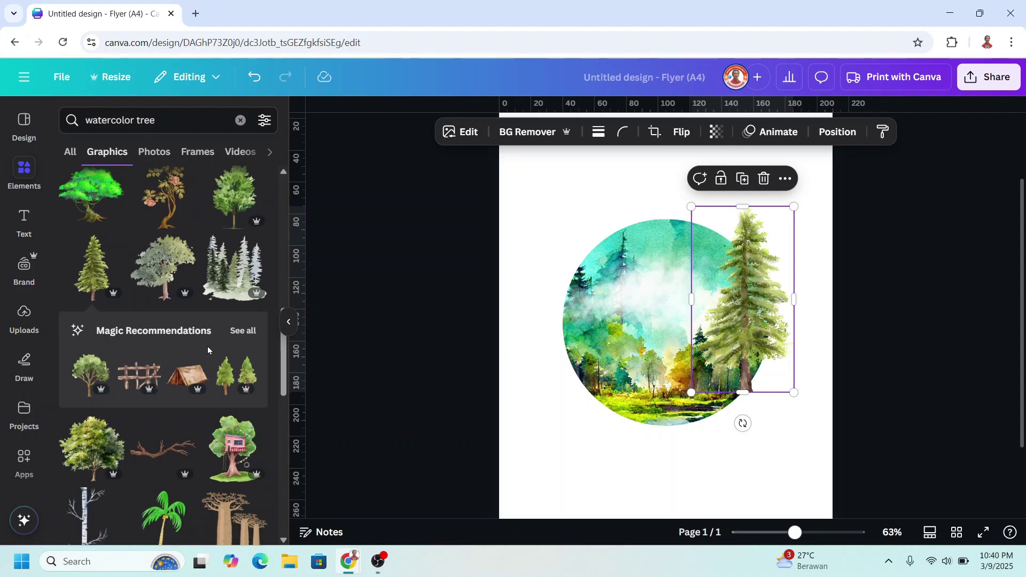
Add the leafy olive tree graphic, shrunk, over the circle's left edge
{"action": "scroll", "coordinate": [268, 310], "scroll_direction": "down", "scroll_amount": 5}
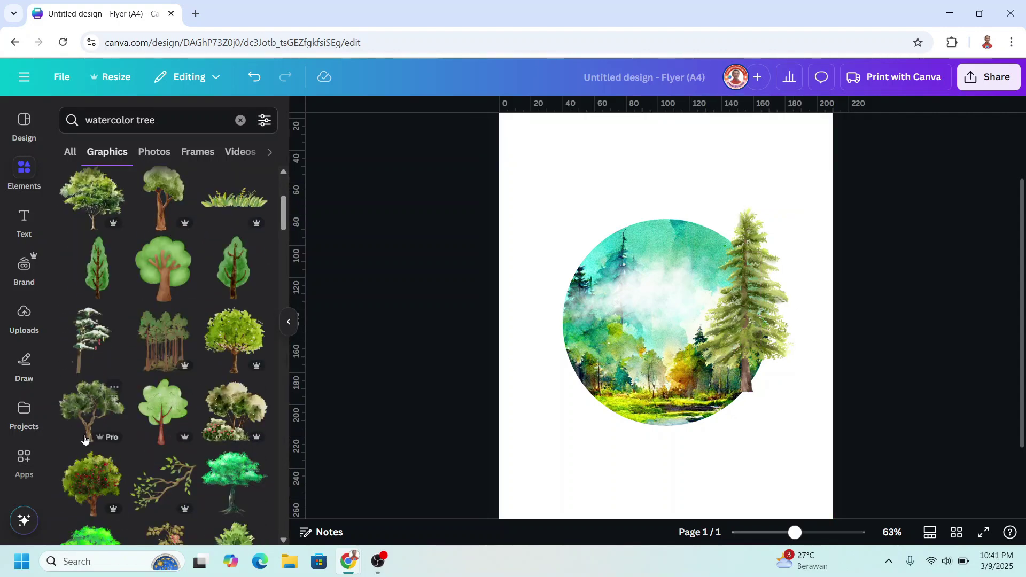
{"action": "left_click", "coordinate": [87, 423]}
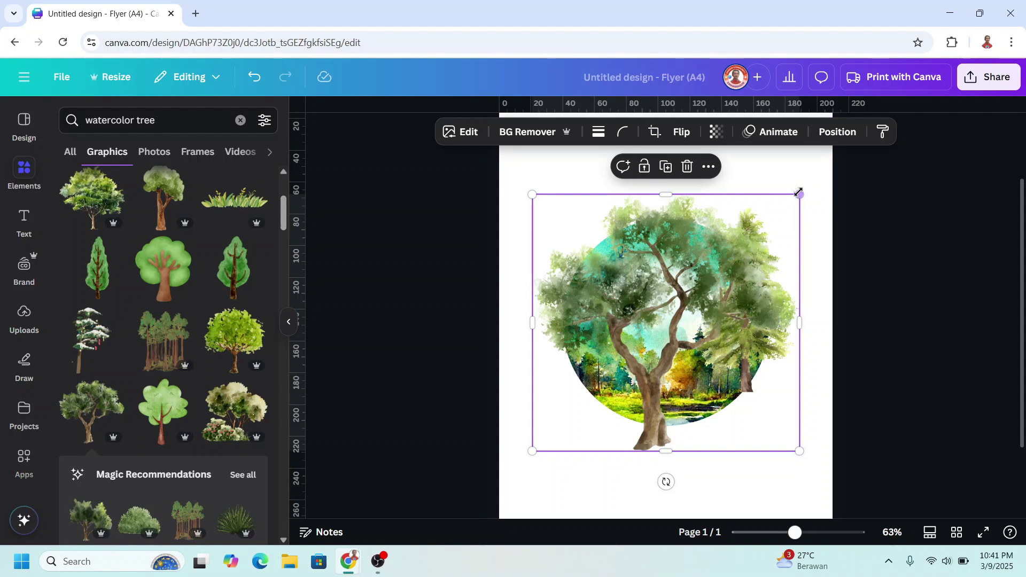
{"action": "left_click_drag", "start_coordinate": [799, 195], "coordinate": [666, 323]}
{"action": "left_click_drag", "start_coordinate": [607, 377], "coordinate": [602, 336]}
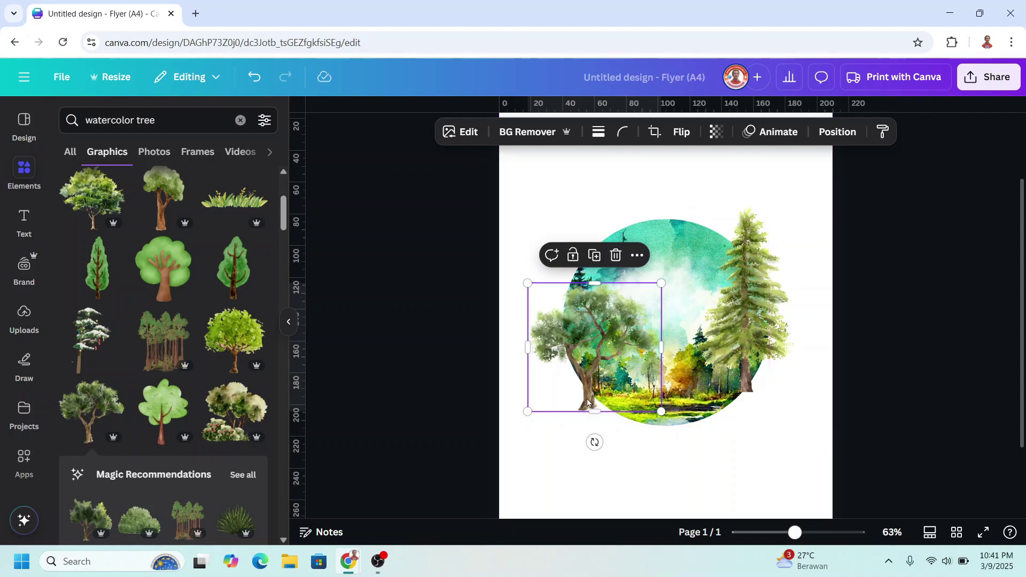
Add a small watercolor pine cluster at the circle's bottom-left edge
{"action": "scroll", "coordinate": [195, 399], "scroll_direction": "up", "scroll_amount": 4}
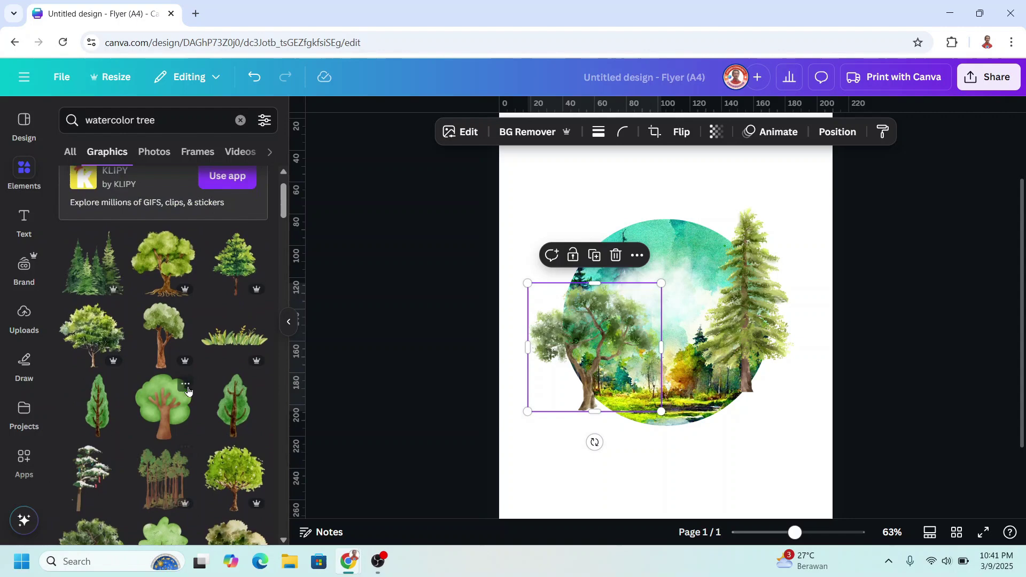
{"action": "left_click", "coordinate": [115, 308]}
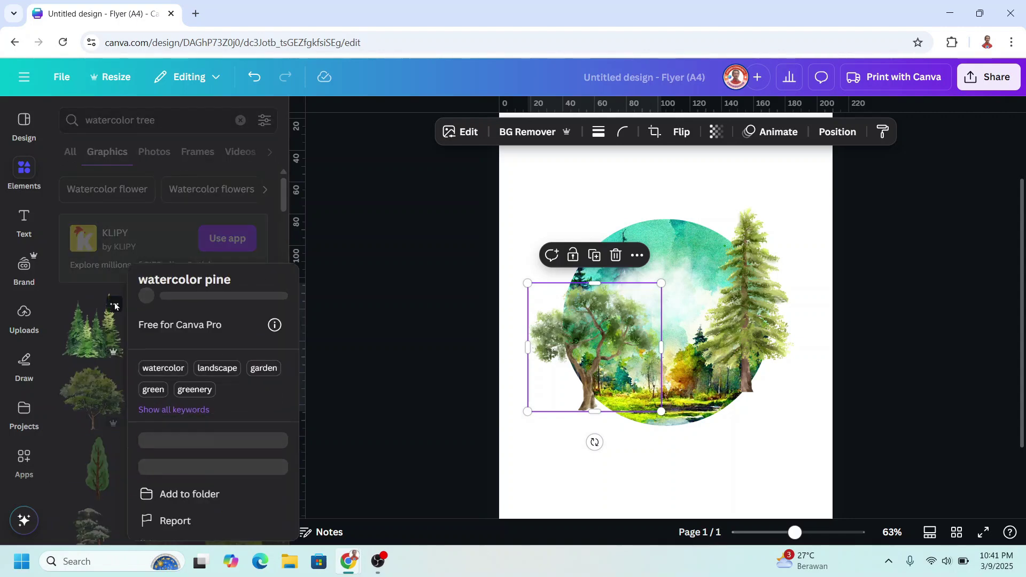
{"action": "left_click", "coordinate": [86, 329]}
{"action": "left_click", "coordinate": [84, 335]}
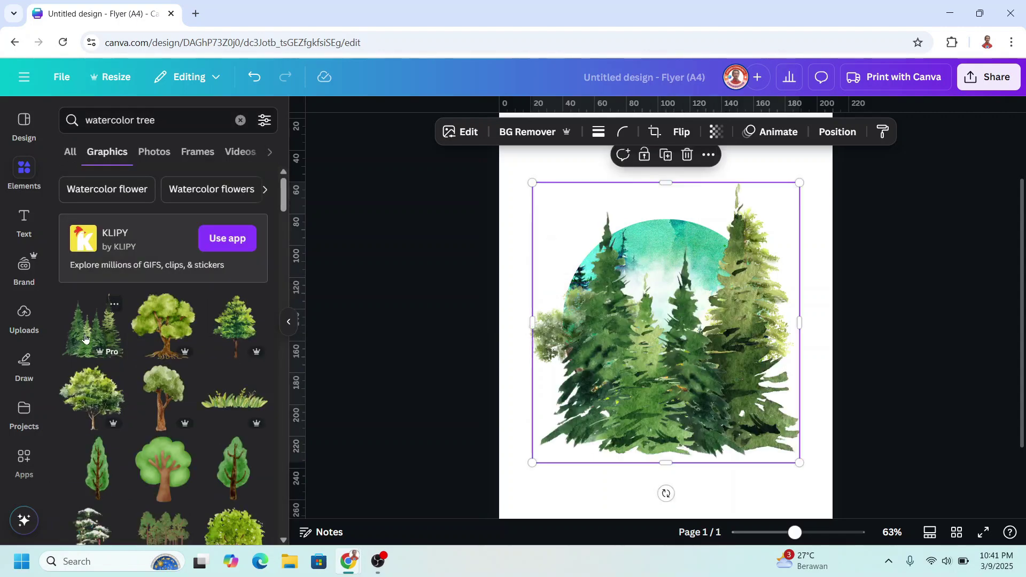
{"action": "left_click_drag", "start_coordinate": [799, 182], "coordinate": [612, 412]}
{"action": "left_click_drag", "start_coordinate": [573, 447], "coordinate": [613, 410]}
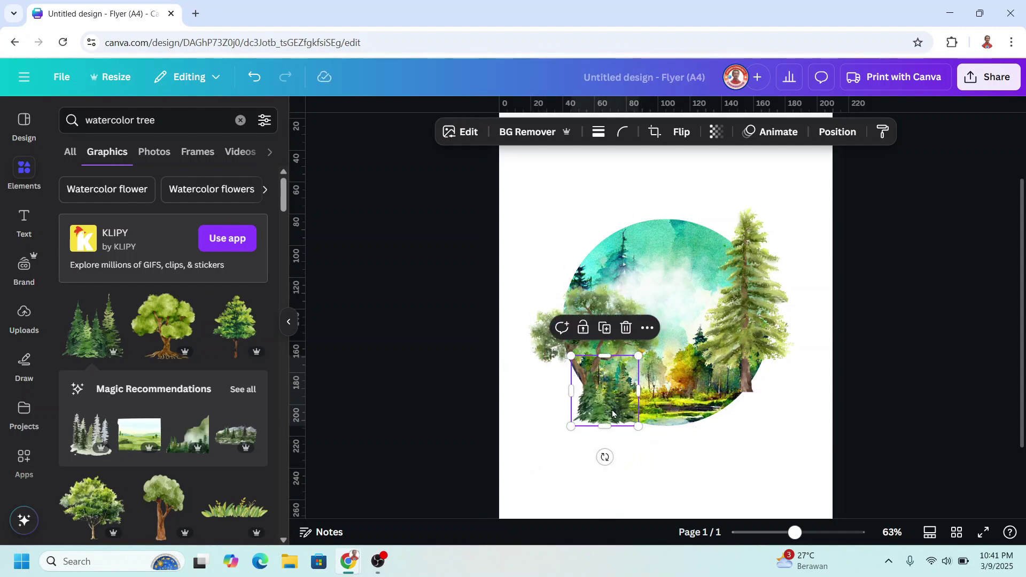
Duplicate the pine cluster, resize the copy and place it at the circle's lower right
{"action": "left_click", "coordinate": [607, 334]}
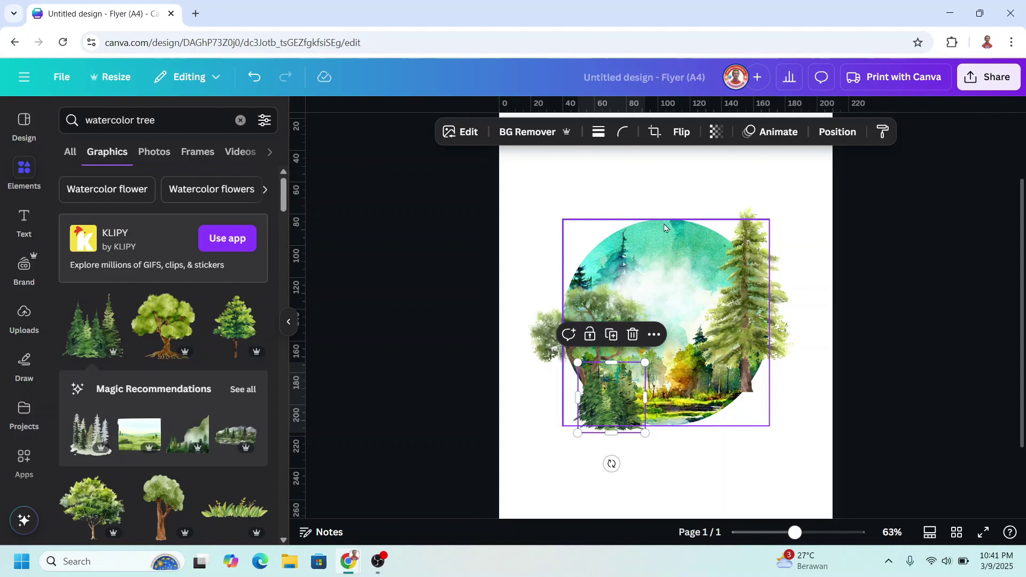
{"action": "left_click_drag", "start_coordinate": [580, 366], "coordinate": [548, 340]}
{"action": "left_click_drag", "start_coordinate": [599, 396], "coordinate": [771, 465]}
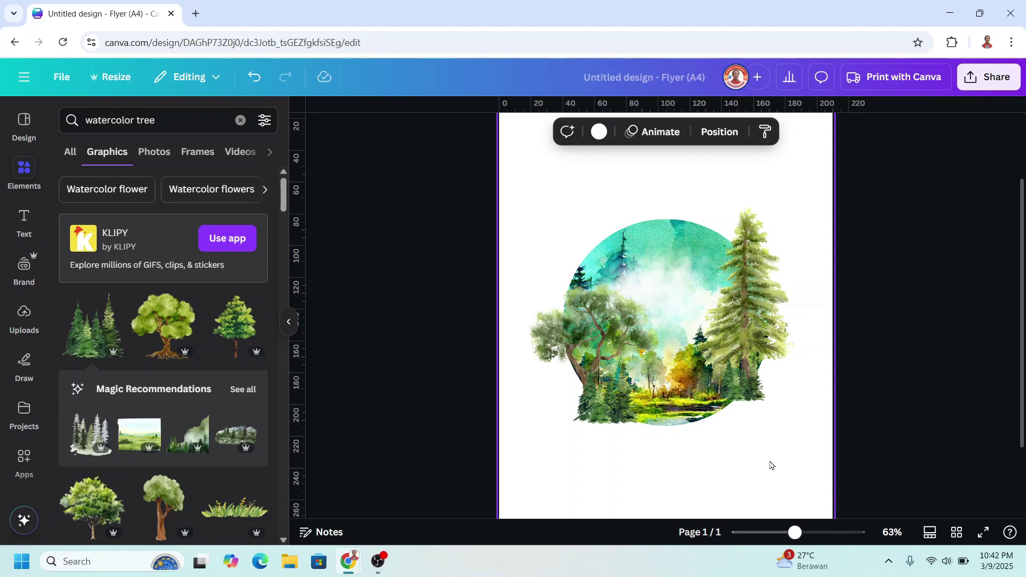
{"action": "left_click_drag", "start_coordinate": [156, 121], "coordinate": [143, 119]}
Search for 'watercolor bird' and add the rainbow watercolor parrot
{"action": "type", "text": "b"}
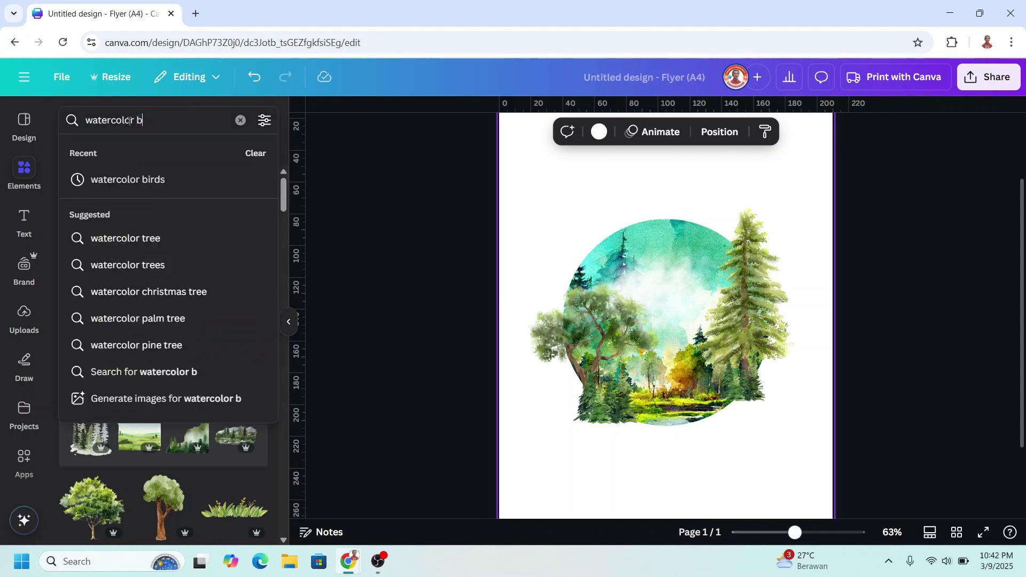
{"action": "type", "text": "ird"}
{"action": "key", "text": "Return"}
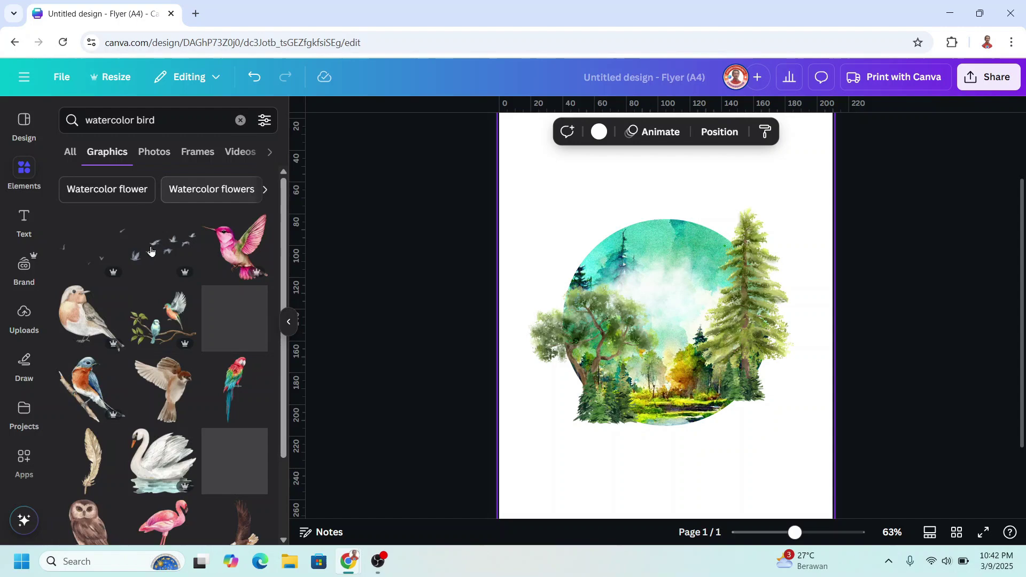
{"action": "scroll", "coordinate": [171, 273], "scroll_direction": "down", "scroll_amount": 5}
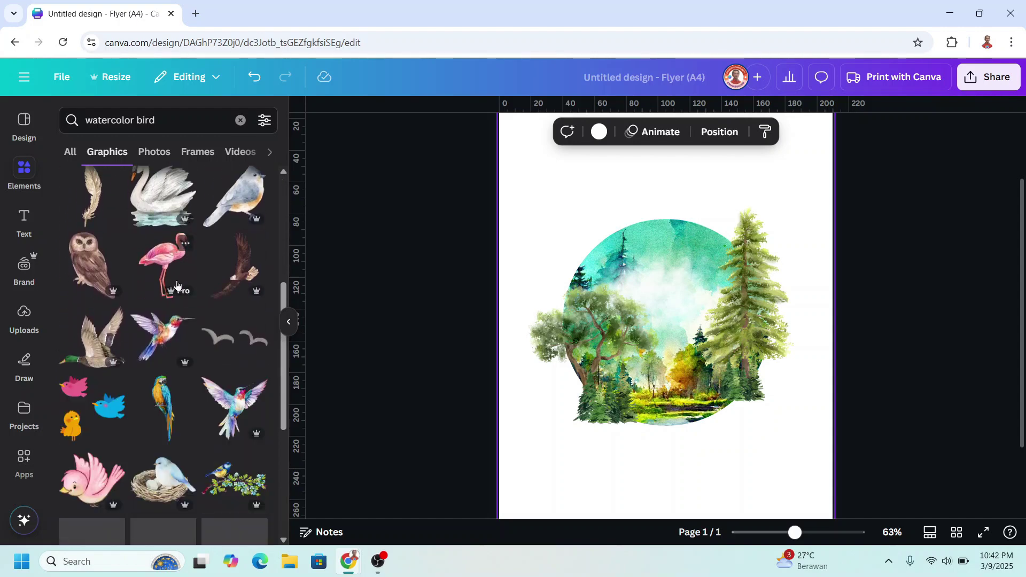
{"action": "scroll", "coordinate": [177, 284], "scroll_direction": "down", "scroll_amount": 15}
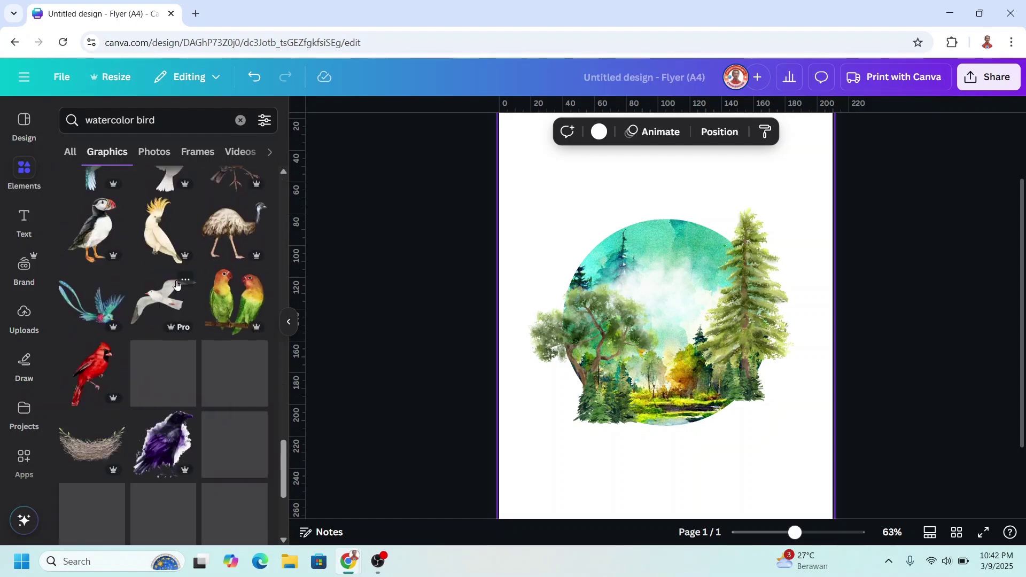
{"action": "scroll", "coordinate": [177, 284], "scroll_direction": "down", "scroll_amount": 5}
{"action": "left_click", "coordinate": [257, 232]}
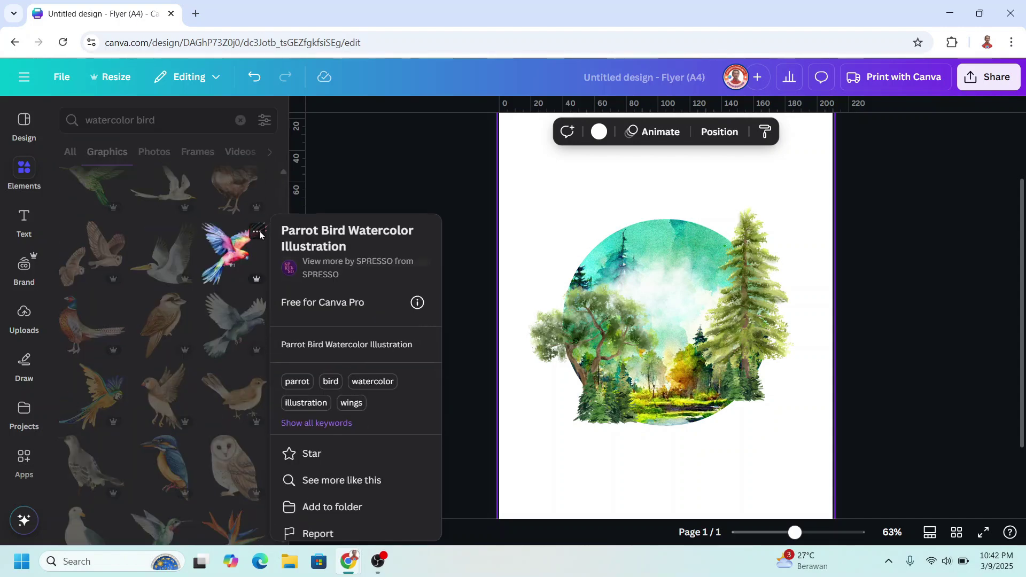
{"action": "left_click", "coordinate": [231, 256]}
{"action": "left_click", "coordinate": [231, 256]}
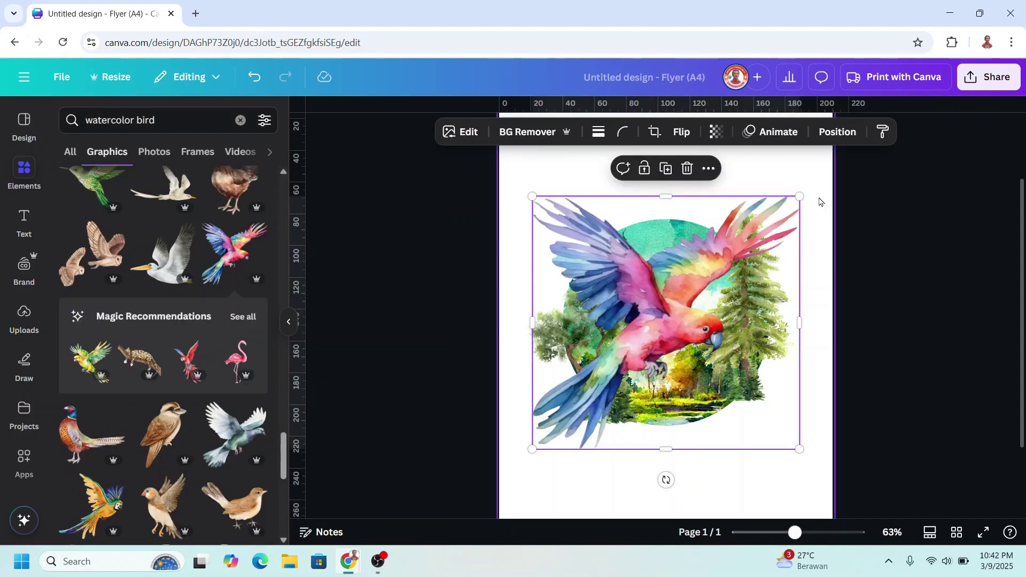
Shrink and tilt the parrot over the circle's top-left, layering it below the trees
{"action": "left_click_drag", "start_coordinate": [800, 197], "coordinate": [714, 274]}
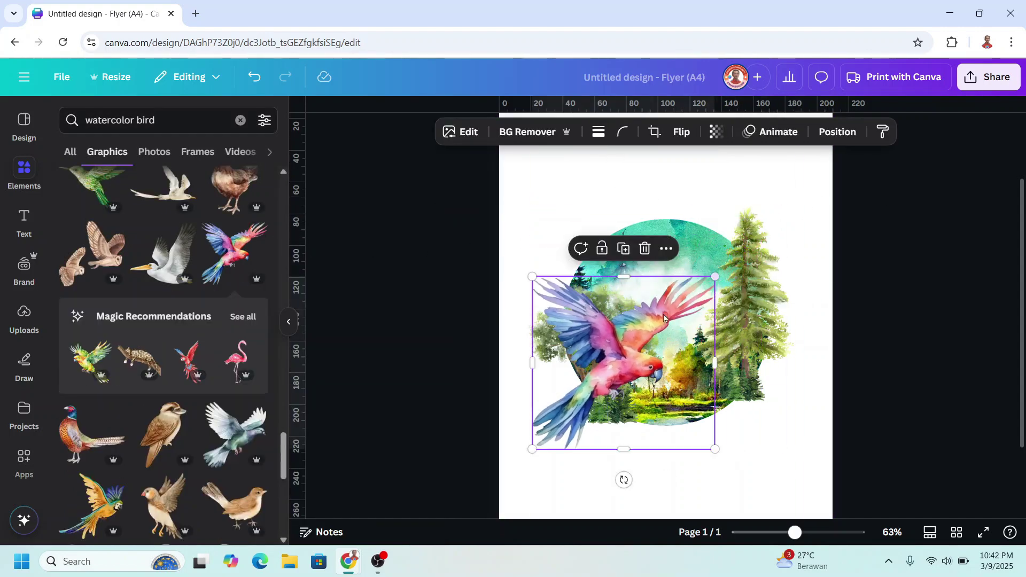
{"action": "left_click_drag", "start_coordinate": [615, 332], "coordinate": [593, 255]}
{"action": "mouse_move", "coordinate": [732, 251]}
{"action": "left_mouse_down"}
{"action": "mouse_move", "coordinate": [737, 268]}
{"action": "mouse_move", "coordinate": [731, 244]}
{"action": "left_mouse_up"}
{"action": "left_click_drag", "start_coordinate": [523, 346], "coordinate": [529, 332]}
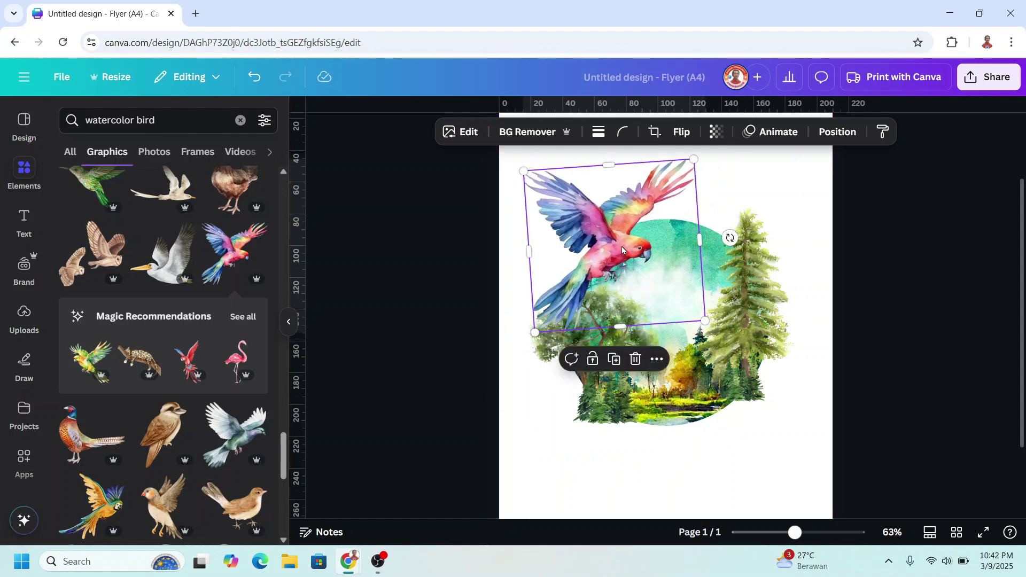
{"action": "left_click", "coordinate": [837, 132]}
{"action": "left_click", "coordinate": [222, 155]}
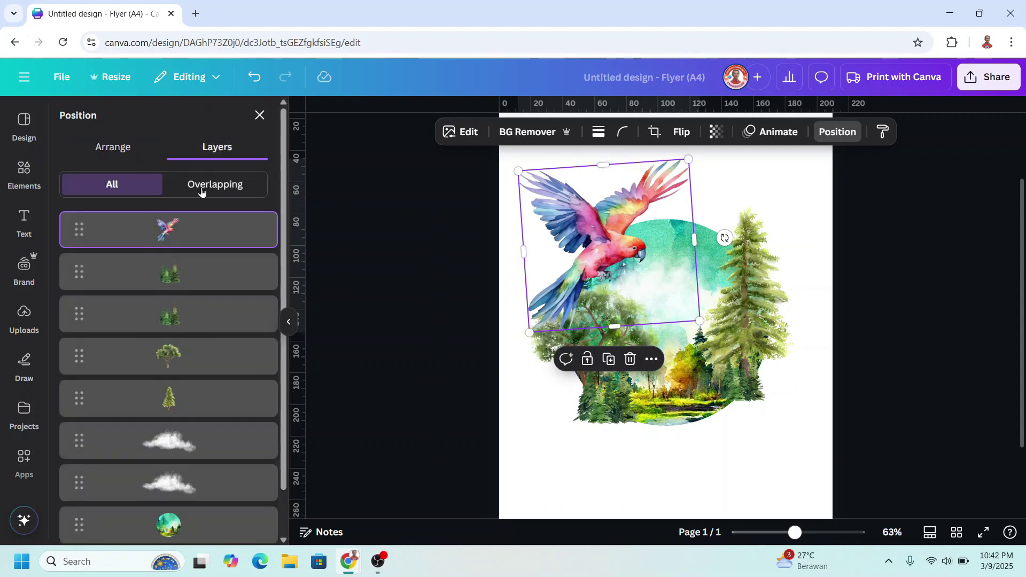
{"action": "left_click_drag", "start_coordinate": [192, 233], "coordinate": [184, 364]}
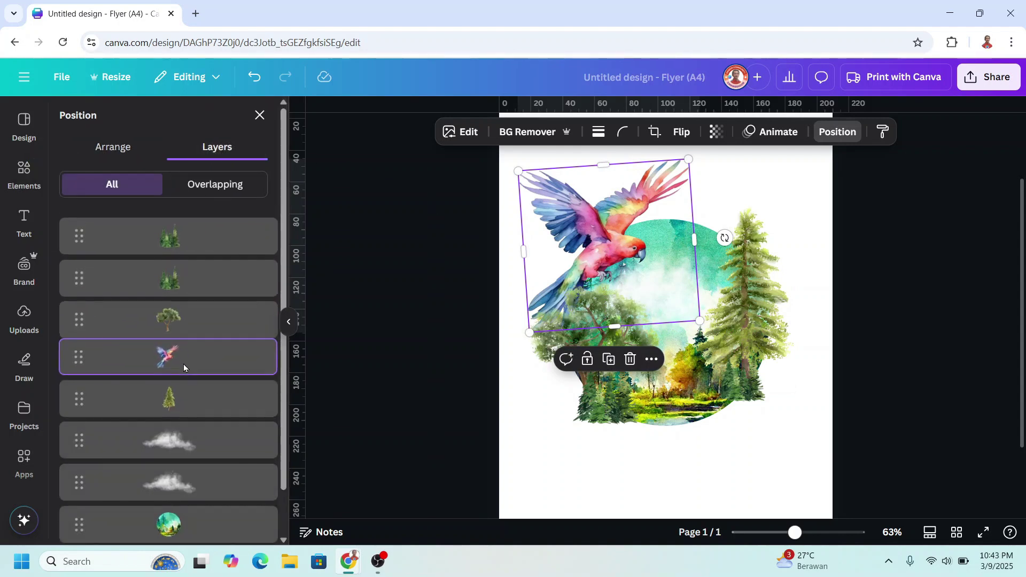
Search again for 'watercolor cloud' and add the soft blue cloud graphic
{"action": "left_click", "coordinate": [458, 303]}
{"action": "left_click_drag", "start_coordinate": [155, 120], "coordinate": [143, 121]}
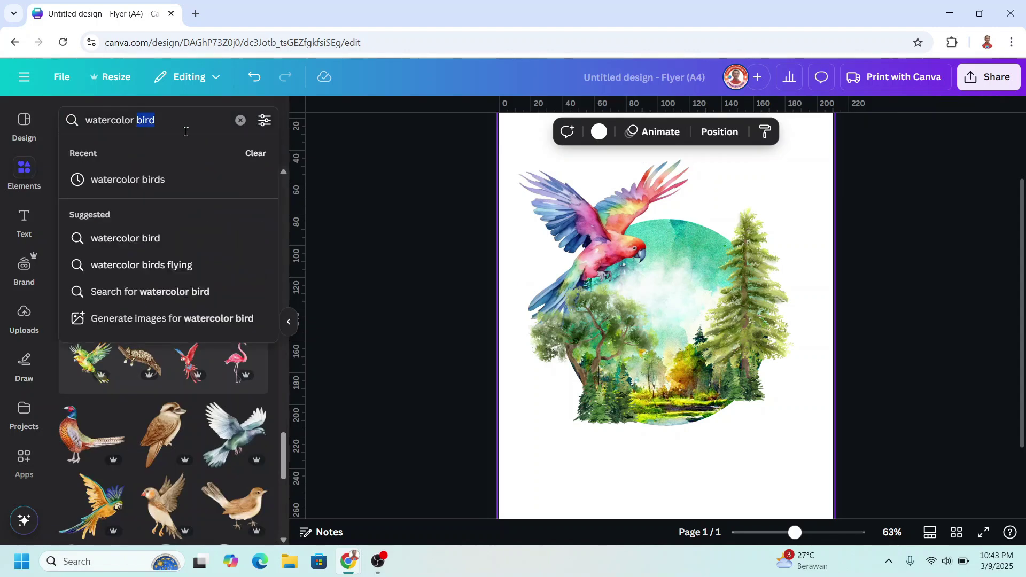
{"action": "type", "text": "col"}
{"action": "key", "text": "BackSpace"}
{"action": "key", "text": "BackSpace"}
{"action": "type", "text": "lo"}
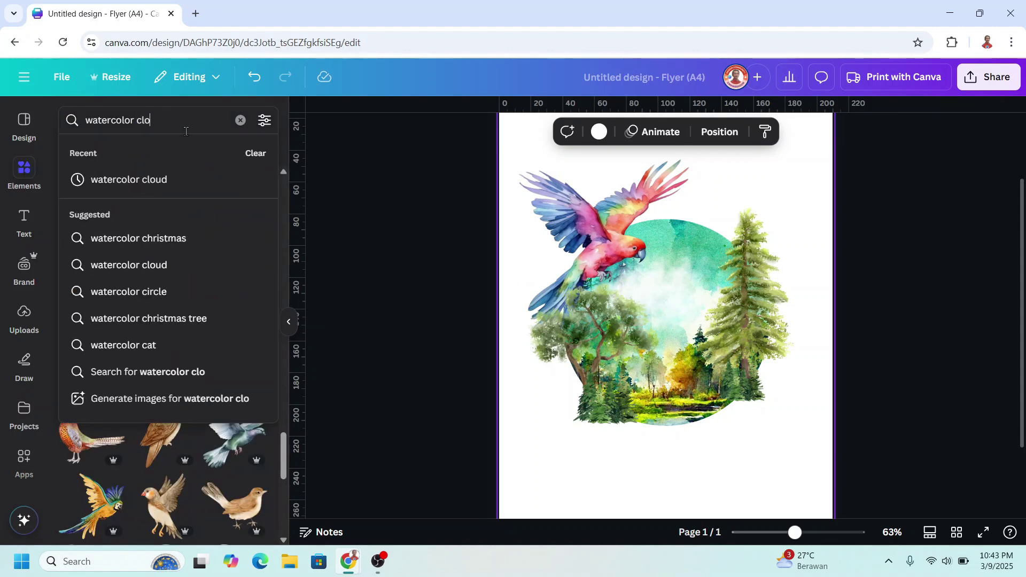
{"action": "type", "text": "ud"}
{"action": "key", "text": "Return"}
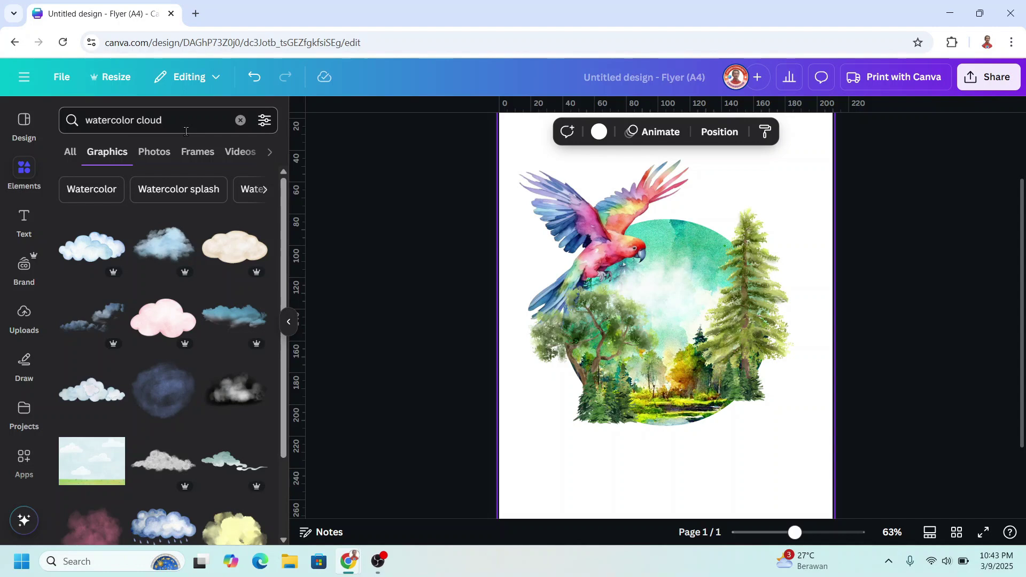
{"action": "left_click", "coordinate": [195, 260]}
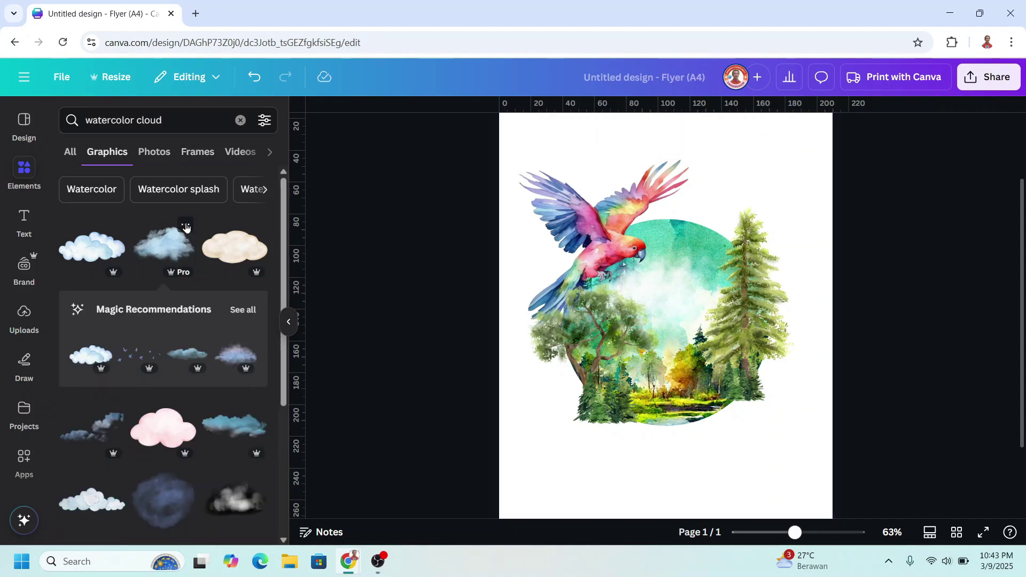
{"action": "left_click", "coordinate": [185, 224]}
{"action": "left_click", "coordinate": [172, 247]}
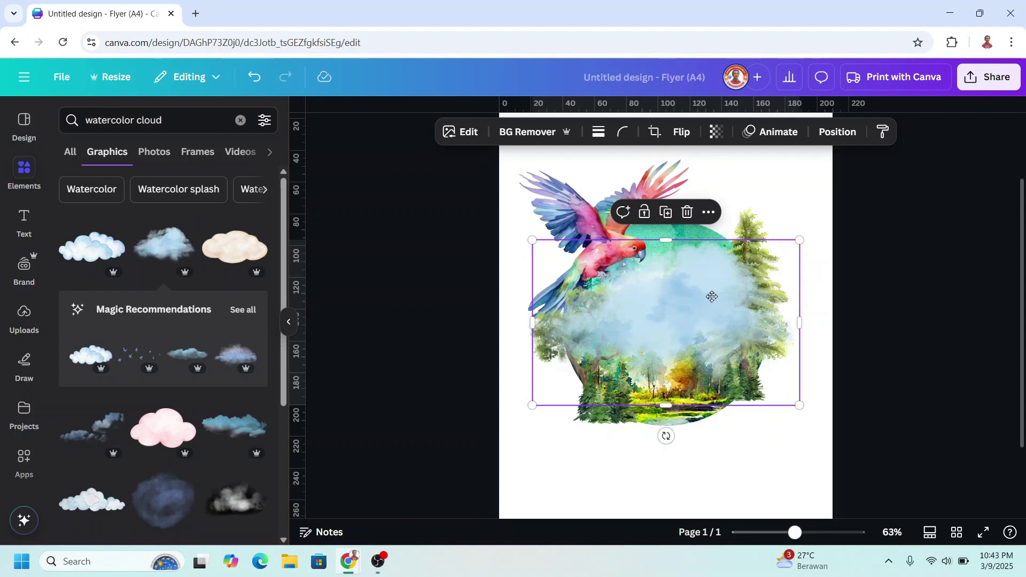
Shrink the blue cloud over the parrot and move its layer behind the parrot
{"action": "left_click_drag", "start_coordinate": [712, 296], "coordinate": [666, 244]}
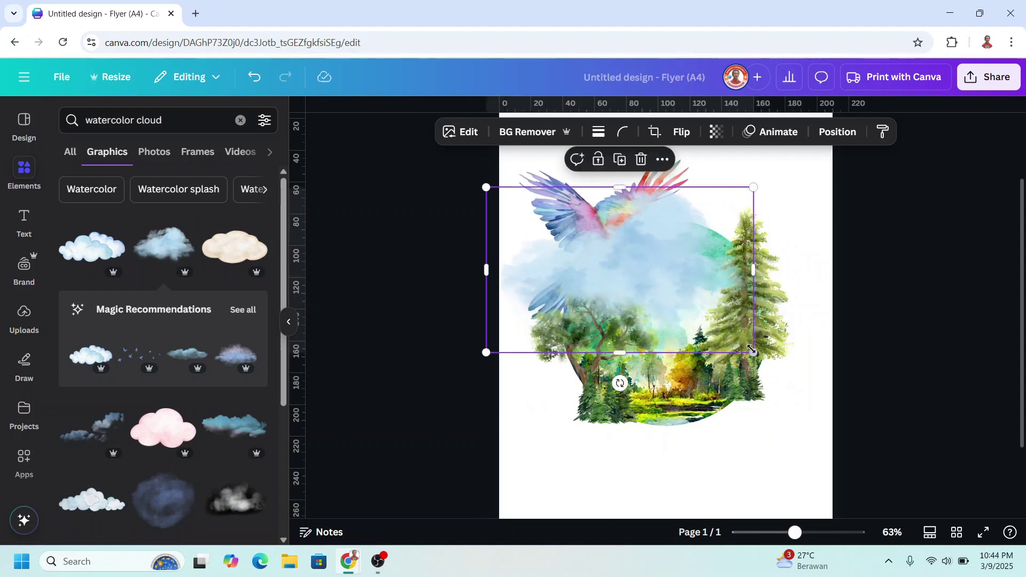
{"action": "left_click_drag", "start_coordinate": [751, 350], "coordinate": [692, 314]}
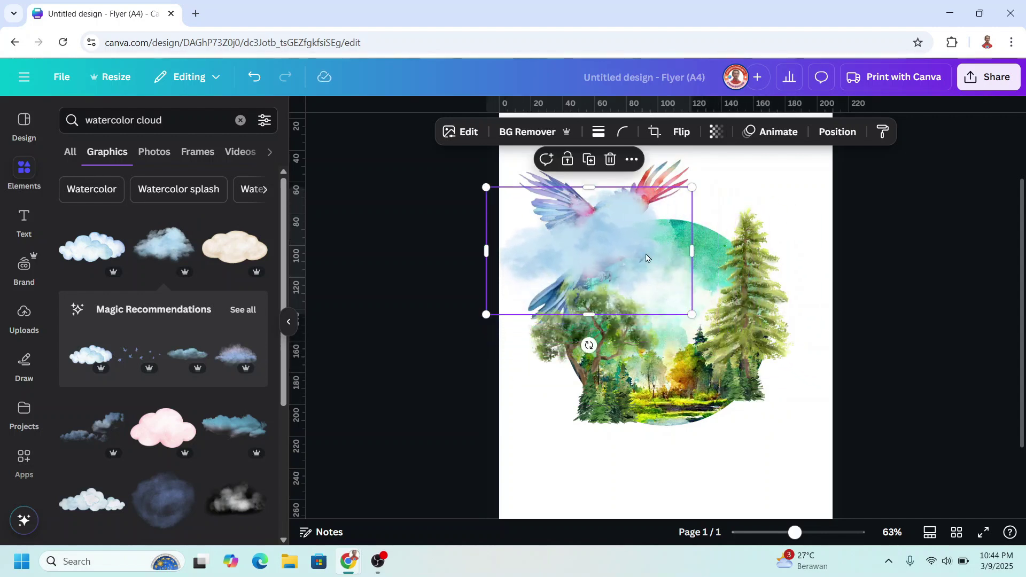
{"action": "left_click_drag", "start_coordinate": [646, 258], "coordinate": [661, 262]}
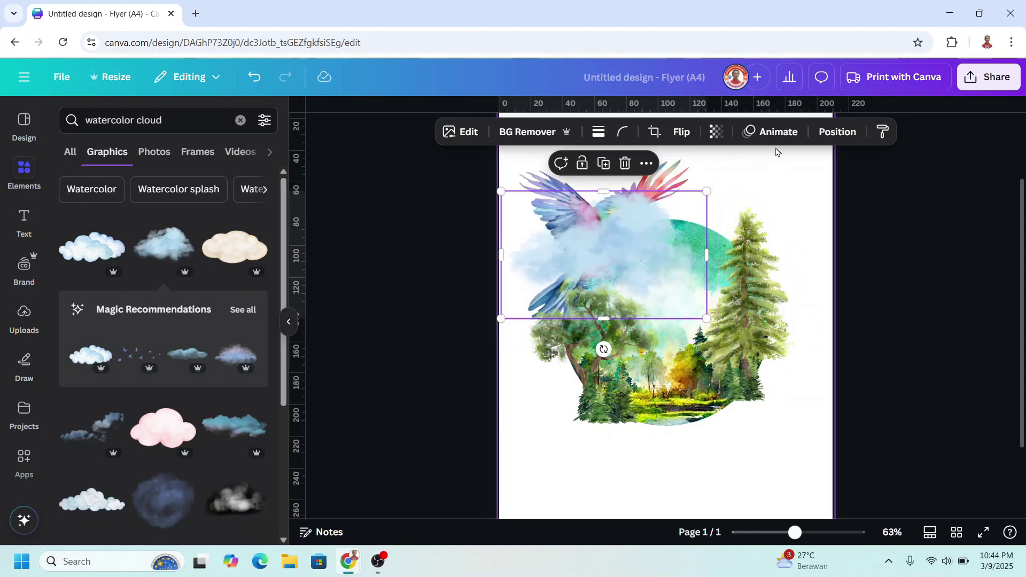
{"action": "left_click", "coordinate": [830, 135]}
{"action": "left_click_drag", "start_coordinate": [191, 239], "coordinate": [192, 413]}
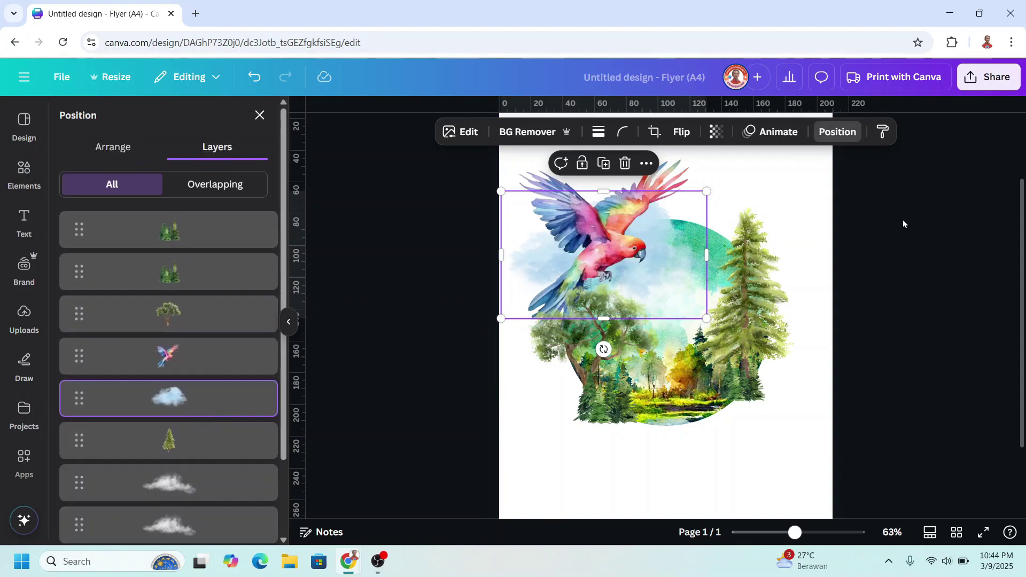
Lower the blue cloud's transparency to 64
{"action": "left_click", "coordinate": [717, 132]}
{"action": "left_click_drag", "start_coordinate": [747, 189], "coordinate": [706, 197]}
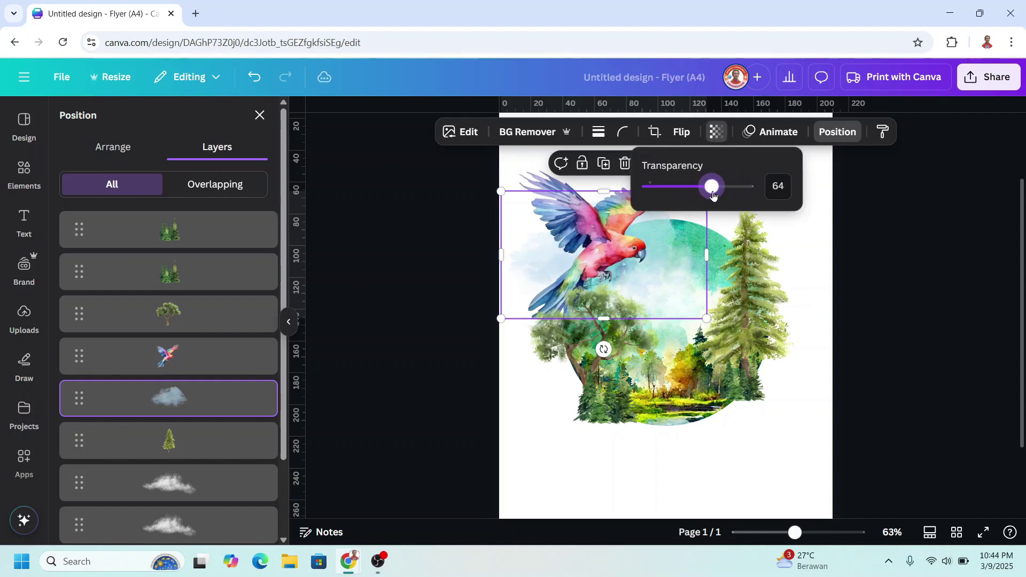
{"action": "key", "text": "Escape"}
{"action": "left_click", "coordinate": [838, 133]}
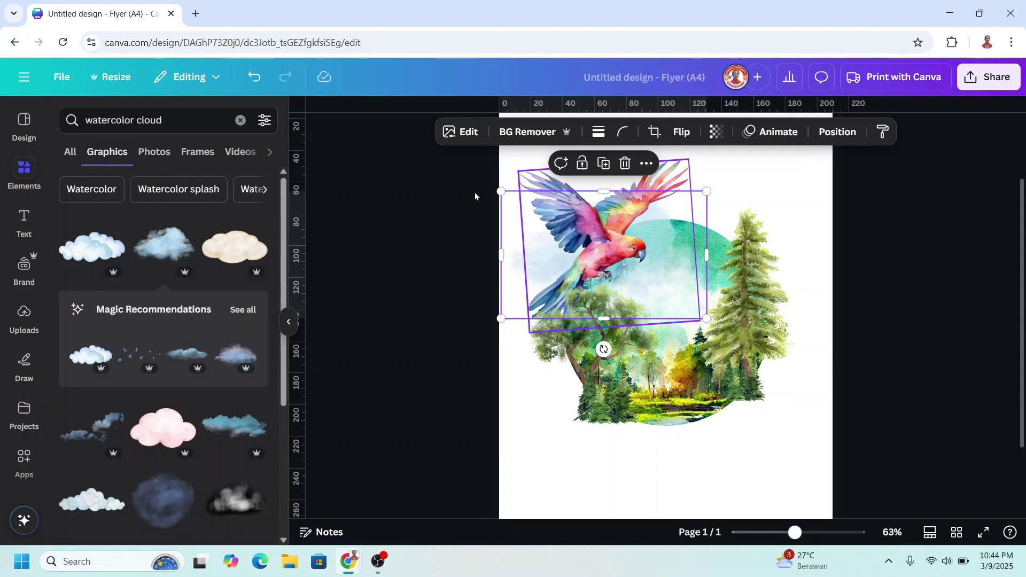
Search for 'watercolor birds' and place a shrunk flock above the pine at top right
{"action": "double_click", "coordinate": [140, 121]}
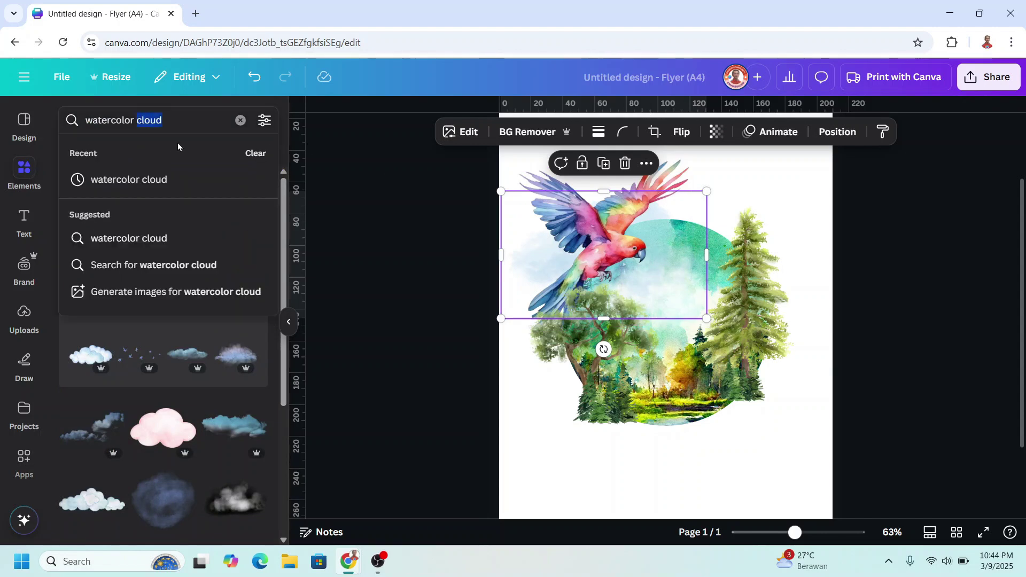
{"action": "type", "text": "birds"}
{"action": "key", "text": "Return"}
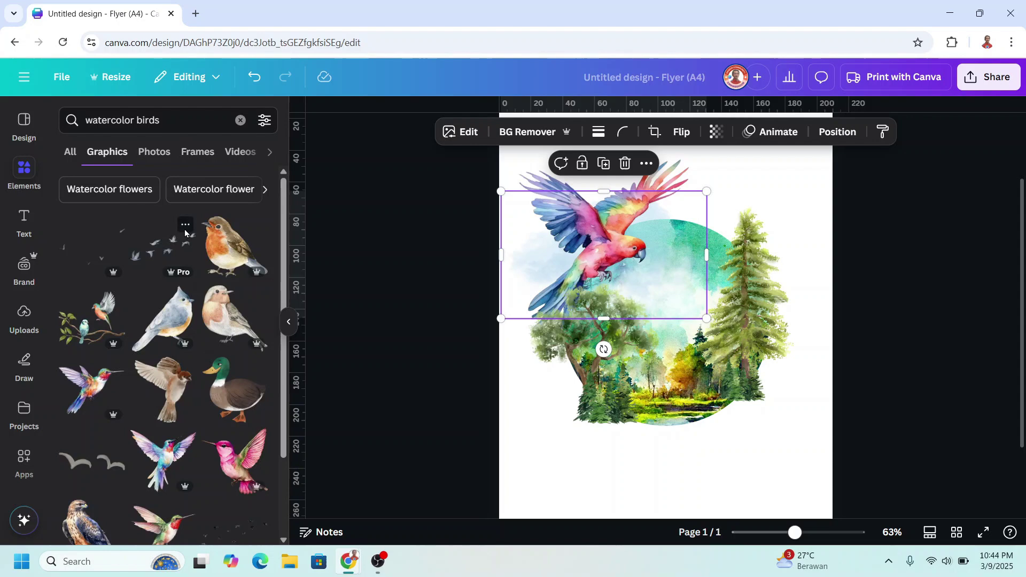
{"action": "left_click", "coordinate": [185, 227]}
{"action": "left_click", "coordinate": [159, 247]}
{"action": "left_click_drag", "start_coordinate": [534, 373], "coordinate": [642, 334]}
{"action": "left_click_drag", "start_coordinate": [716, 300], "coordinate": [738, 211]}
{"action": "left_click", "coordinate": [318, 374]}
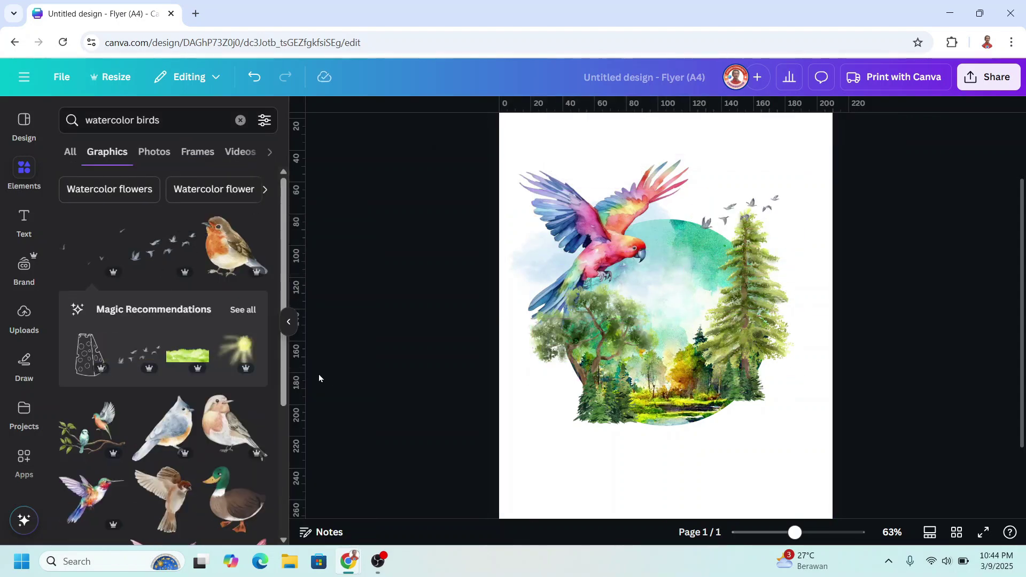
Add a second, smaller watercolor flock of birds across the forest circle
{"action": "scroll", "coordinate": [235, 406], "scroll_direction": "down", "scroll_amount": 4}
{"action": "left_click", "coordinate": [257, 408]}
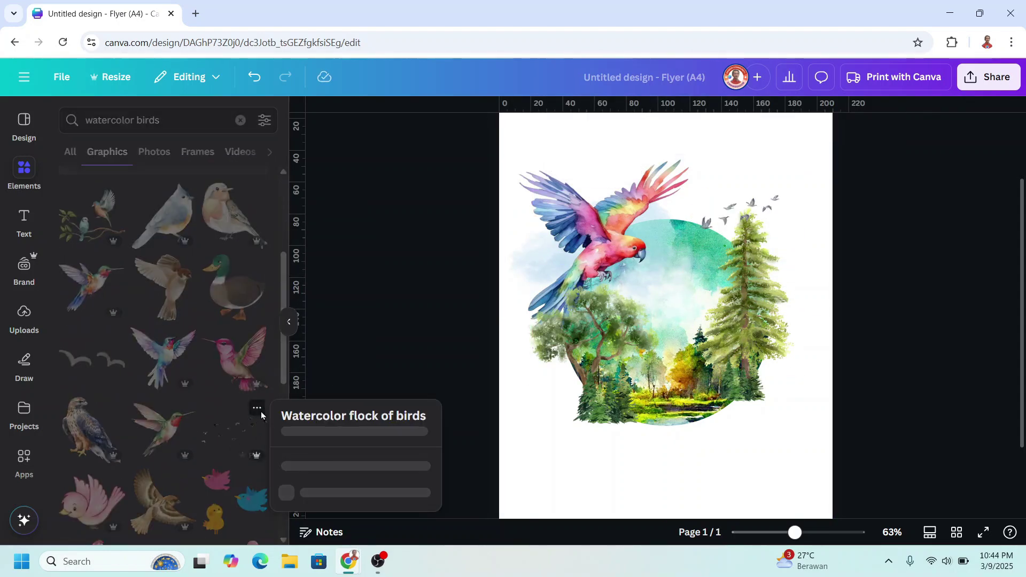
{"action": "left_click", "coordinate": [233, 423]}
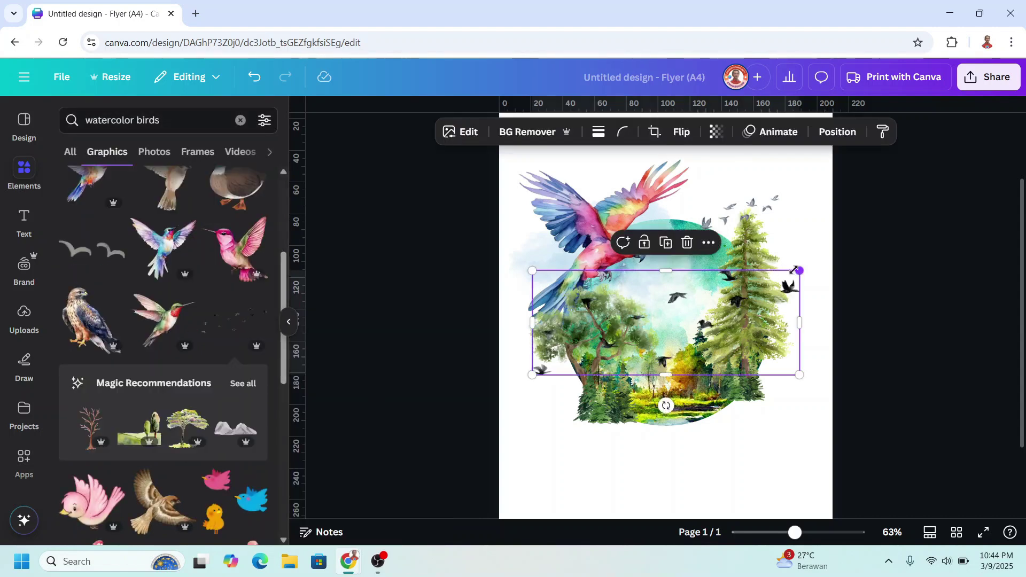
{"action": "left_click_drag", "start_coordinate": [795, 270], "coordinate": [684, 304]}
{"action": "left_click", "coordinate": [808, 243]}
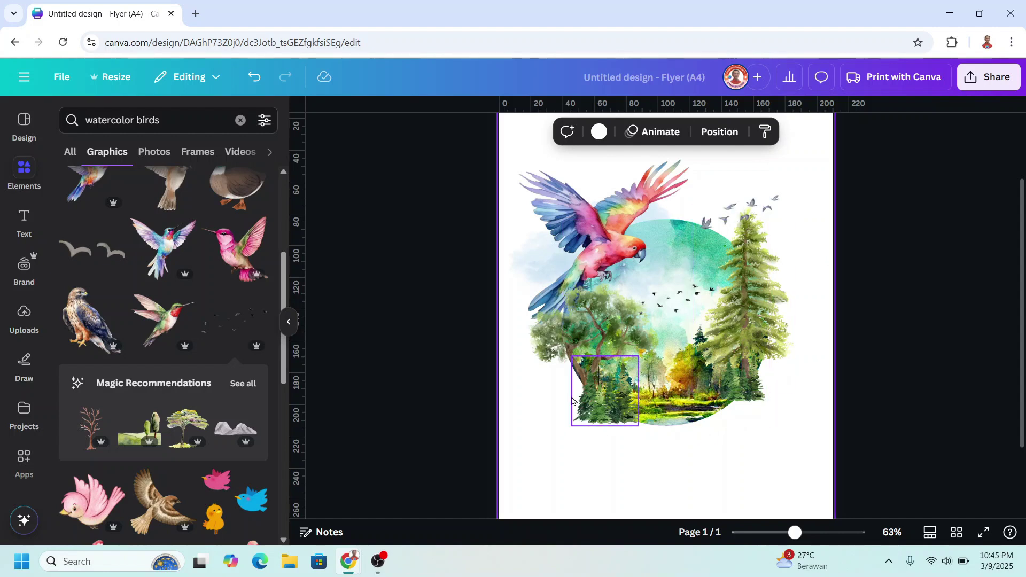
Search 'paint drip', add the grunge drip texture and move it to the lower right
{"action": "left_click_drag", "start_coordinate": [160, 120], "coordinate": [119, 121]}
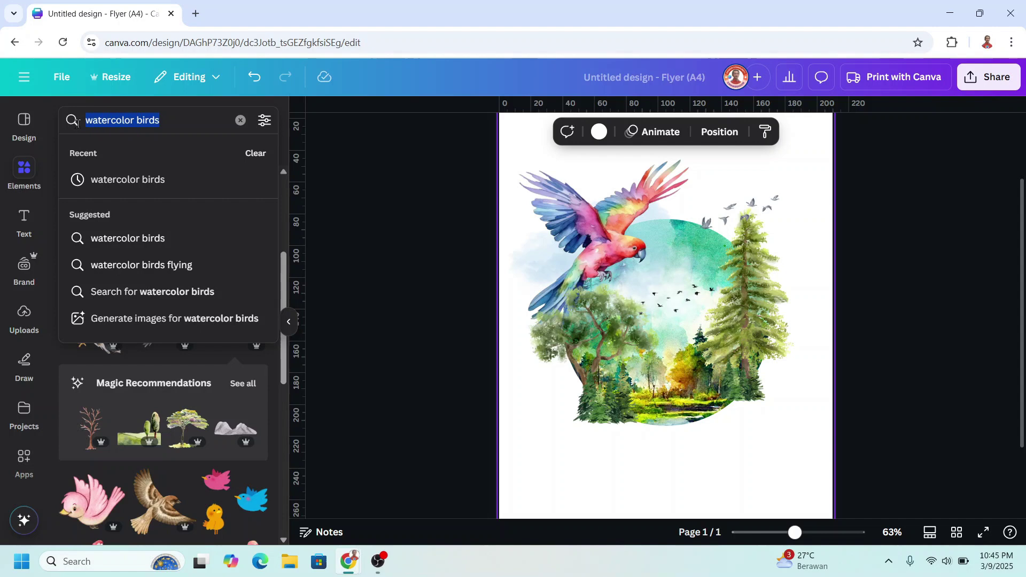
{"action": "type", "text": "paint drip"}
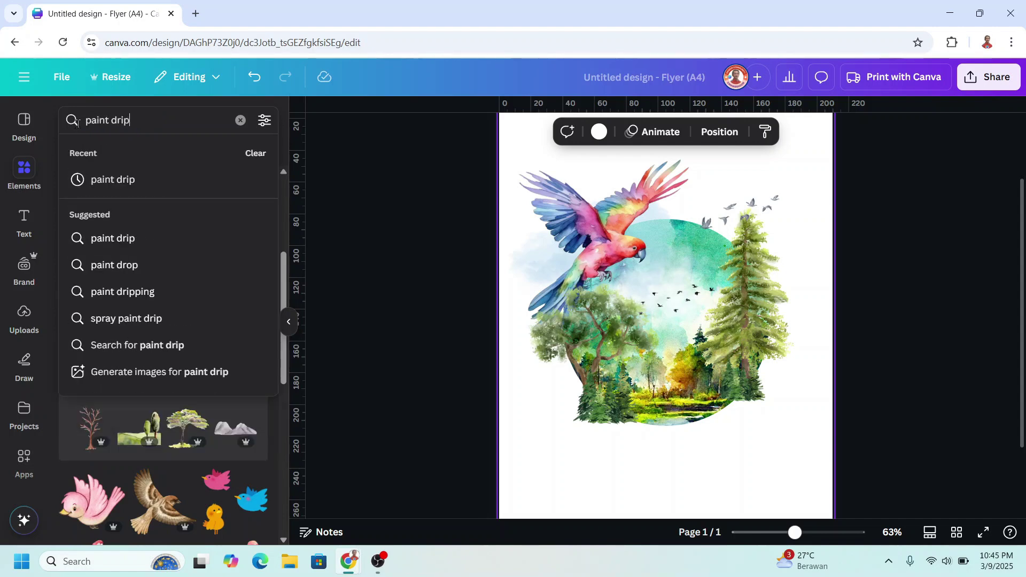
{"action": "key", "text": "Return"}
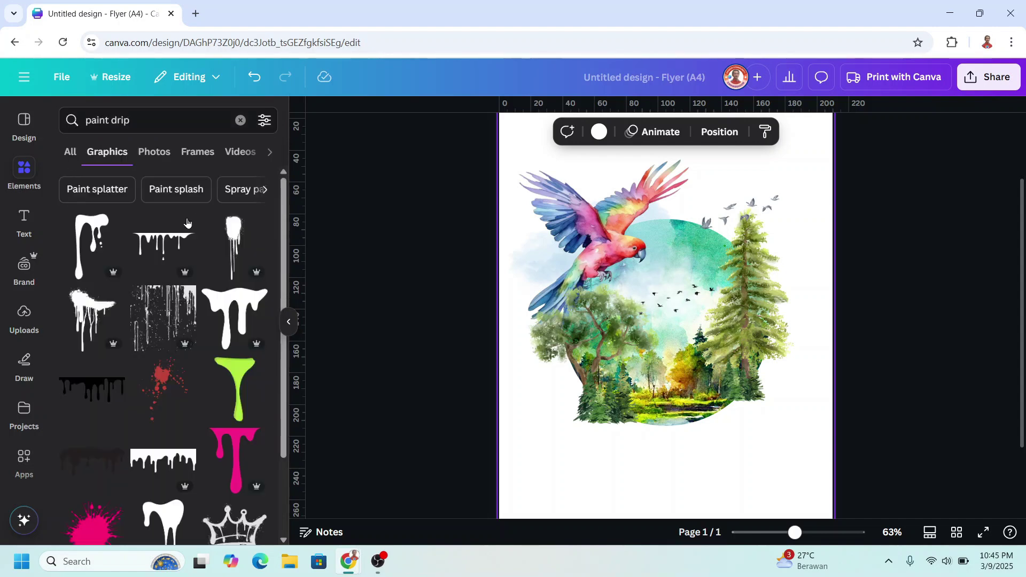
{"action": "left_click", "coordinate": [185, 298]}
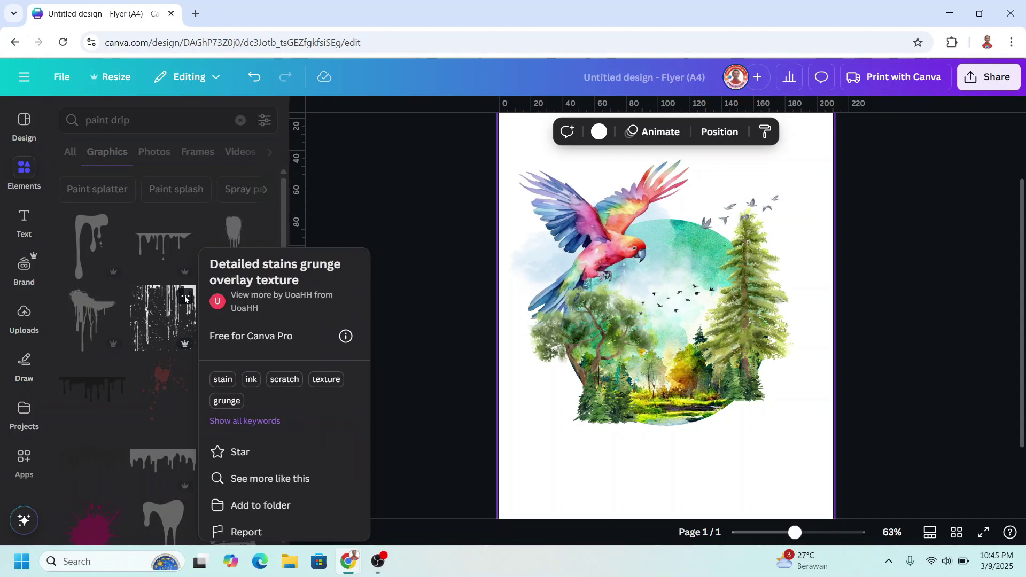
{"action": "left_click", "coordinate": [169, 309]}
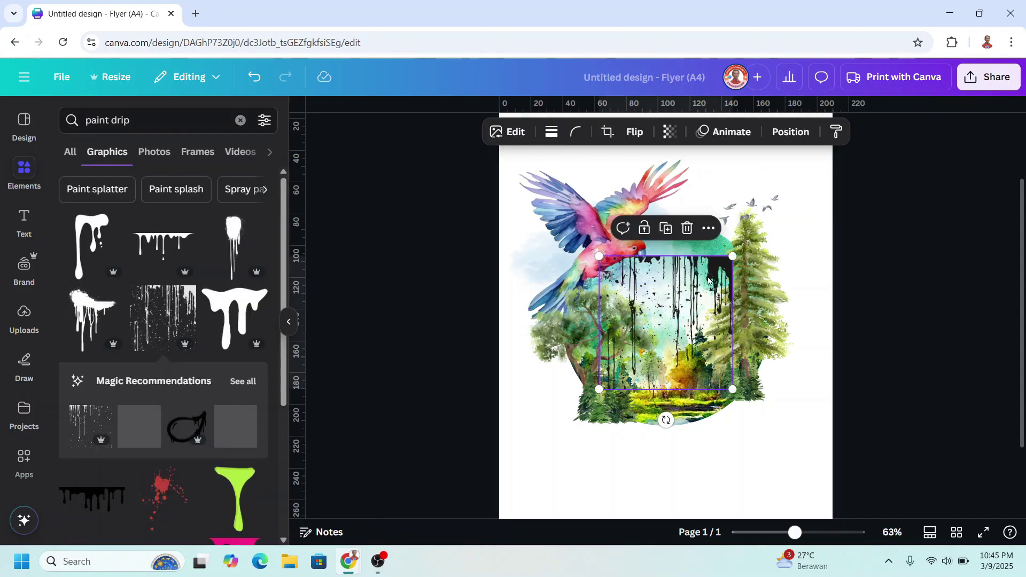
{"action": "left_click_drag", "start_coordinate": [695, 278], "coordinate": [755, 358]}
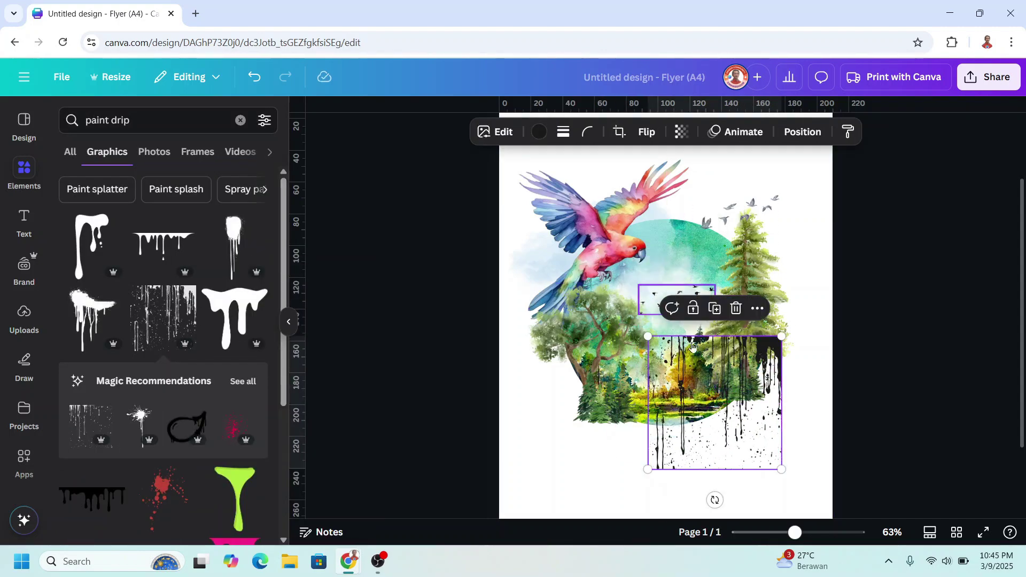
Recolour the drip texture to dark green #2C4531 sampled from the forest trees
{"action": "left_click", "coordinate": [539, 134]}
{"action": "left_click", "coordinate": [77, 218]}
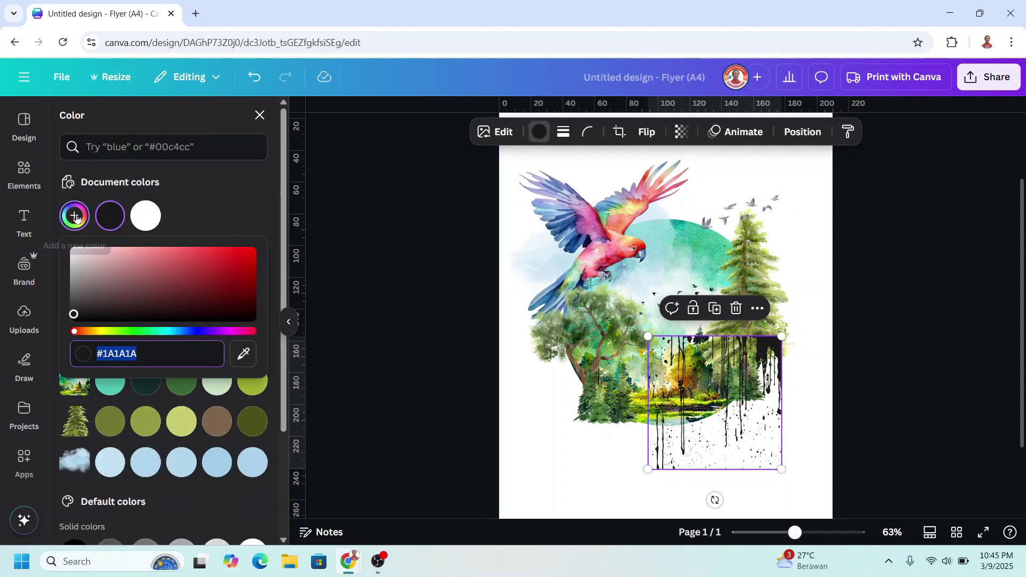
{"action": "left_click", "coordinate": [244, 357]}
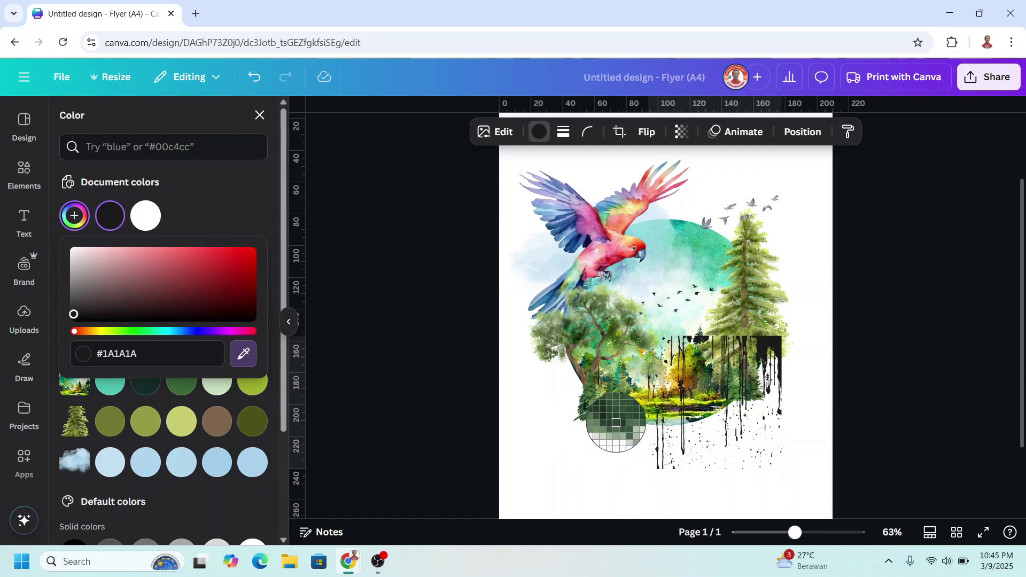
{"action": "left_click", "coordinate": [617, 424]}
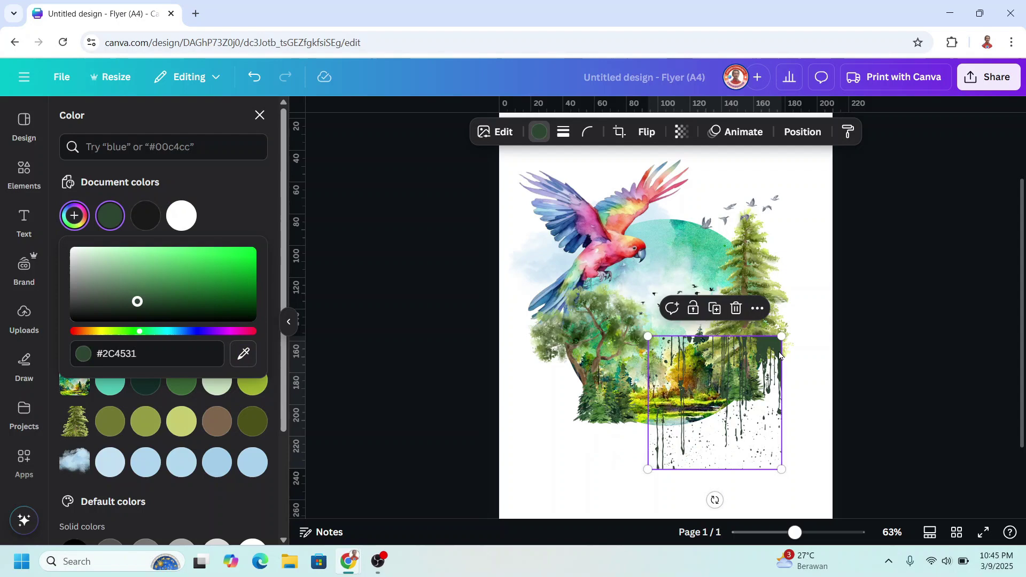
Position the drip texture over the lower half of the forest circle
{"action": "left_click_drag", "start_coordinate": [764, 346], "coordinate": [763, 323]}
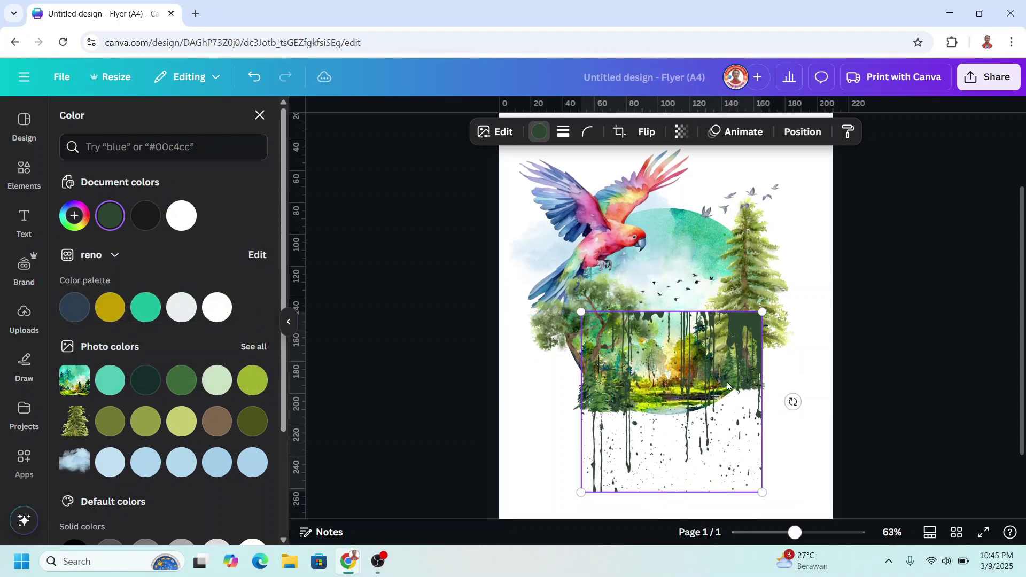
{"action": "scroll", "coordinate": [751, 244], "scroll_direction": "down", "scroll_amount": 3}
{"action": "left_click_drag", "start_coordinate": [752, 244], "coordinate": [728, 266]}
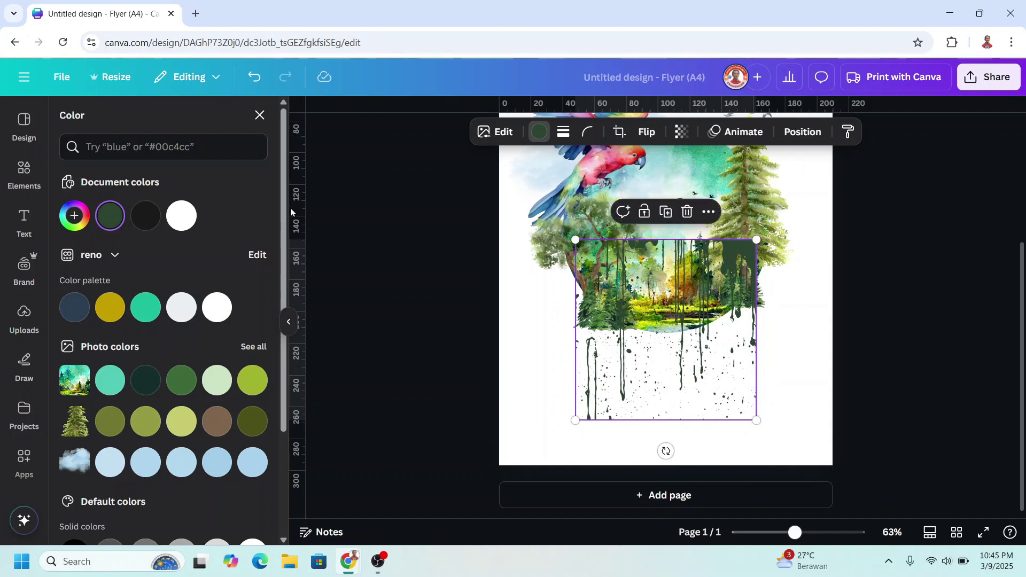
{"action": "right_click", "coordinate": [734, 253]}
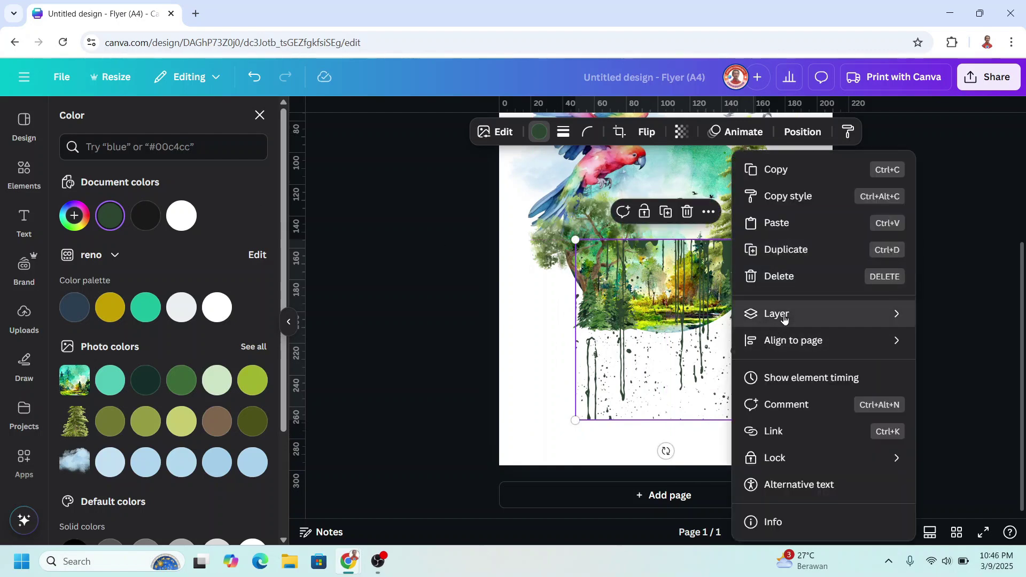
Send the drip texture behind the trees image and rerun the 'paint drip' search
{"action": "mouse_move", "coordinate": [781, 314]}
{"action": "left_click", "coordinate": [610, 405]}
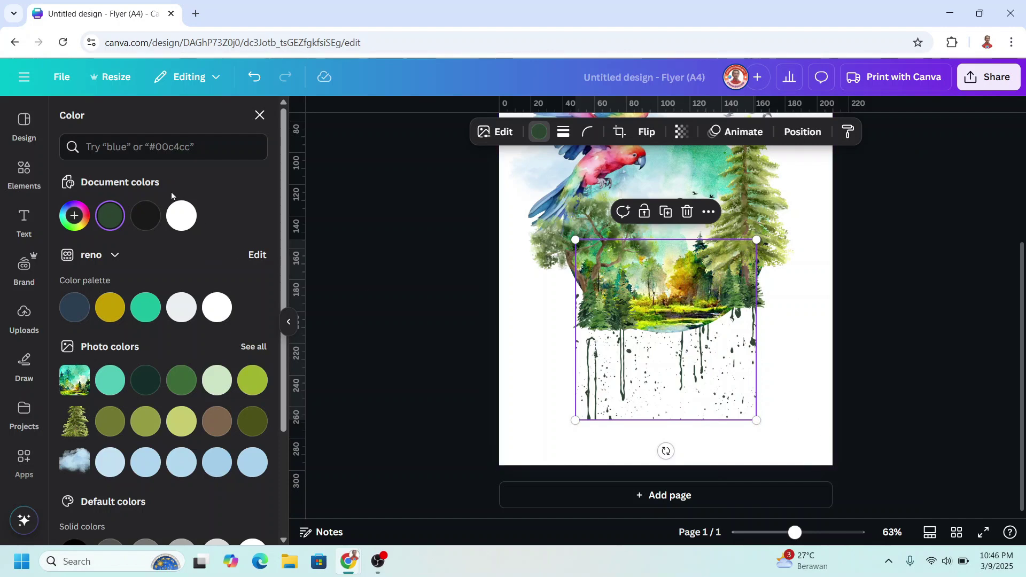
{"action": "left_click", "coordinate": [23, 171]}
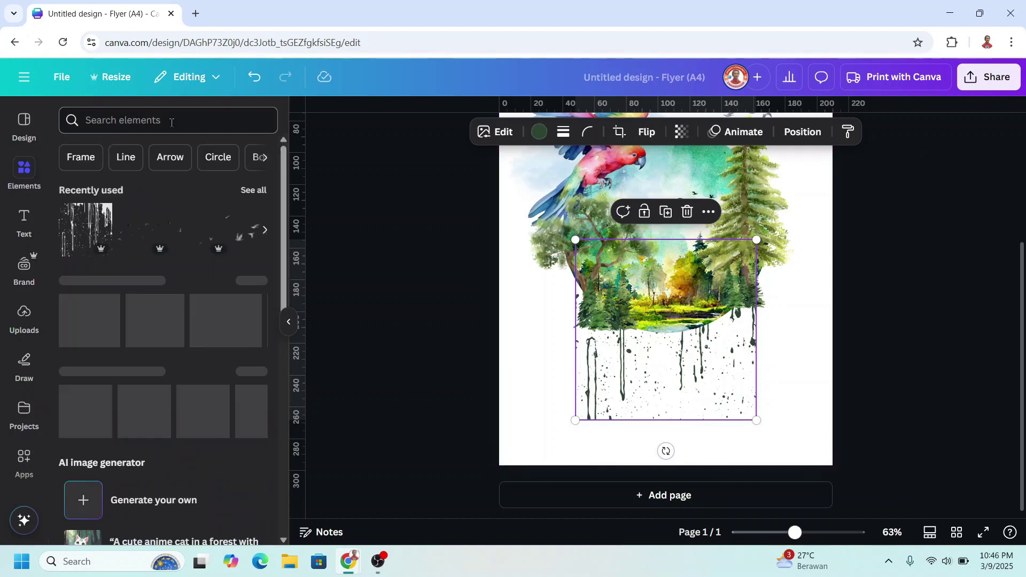
{"action": "left_click", "coordinate": [144, 121]}
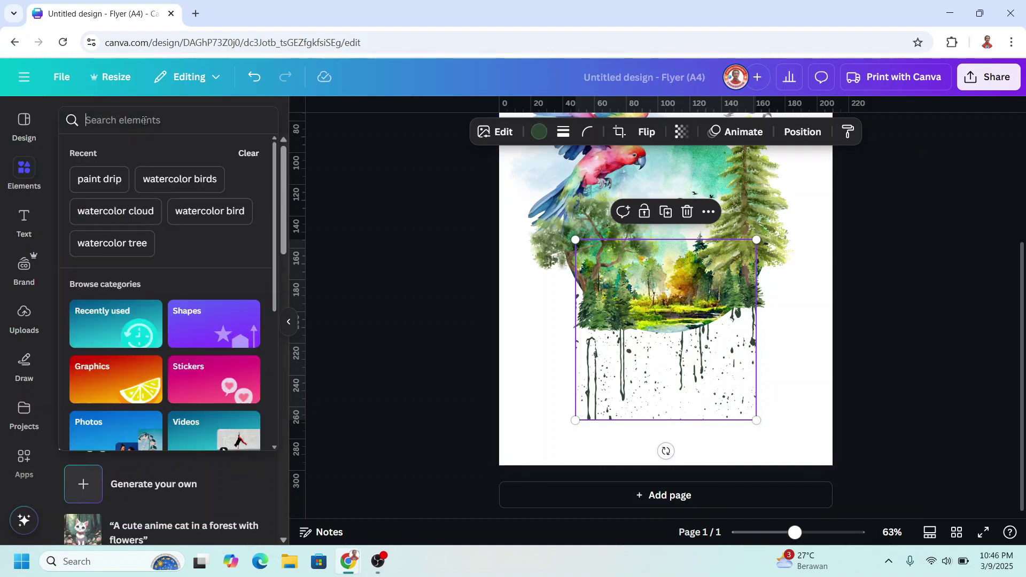
{"action": "left_click", "coordinate": [101, 179]}
{"action": "left_click", "coordinate": [255, 222]}
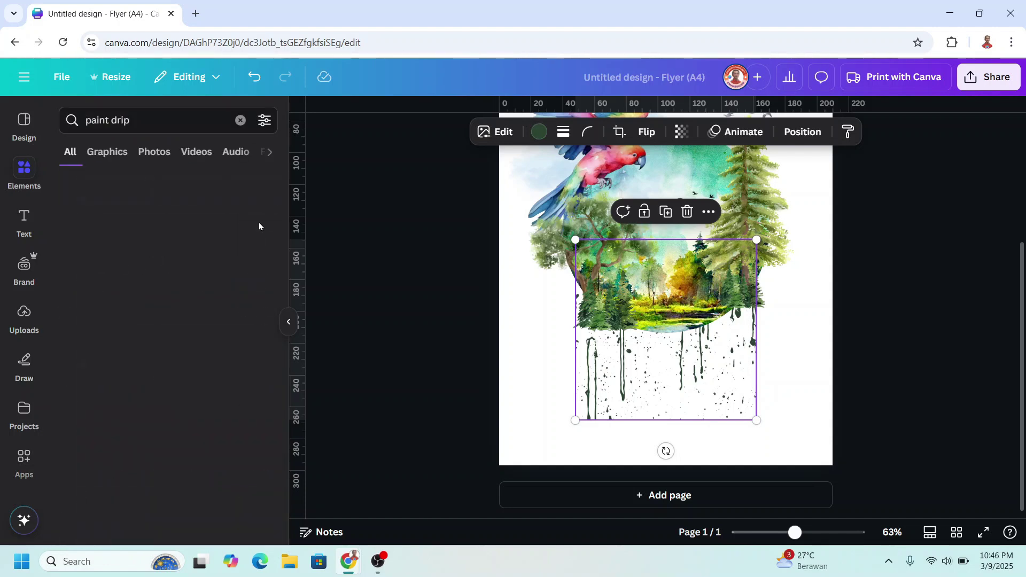
{"action": "key", "text": "ctrl+z"}
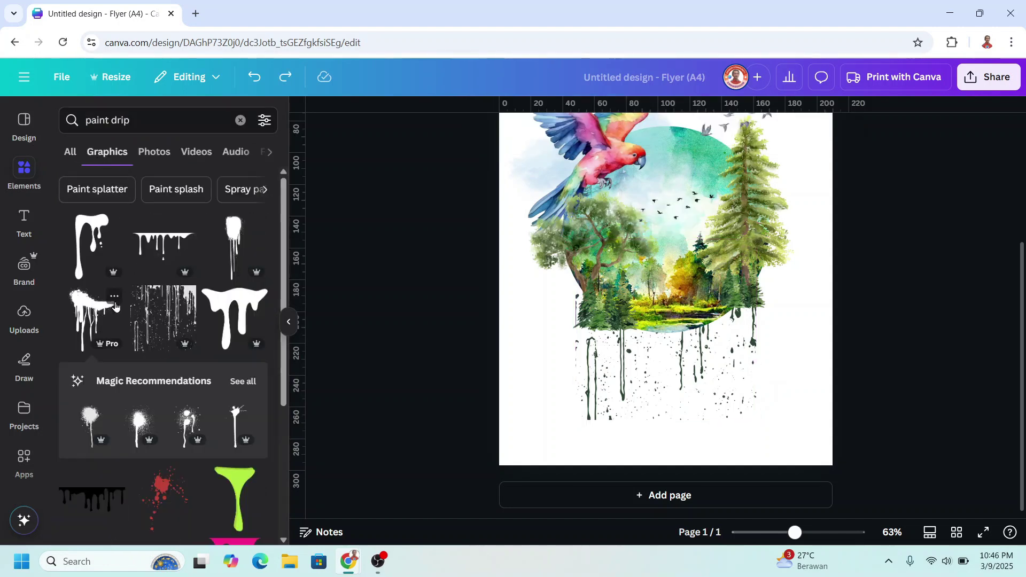
Add the Black dripping spray paint graphic lower on the page and recolour it dark green
{"action": "left_click", "coordinate": [114, 296]}
{"action": "left_click", "coordinate": [104, 311]}
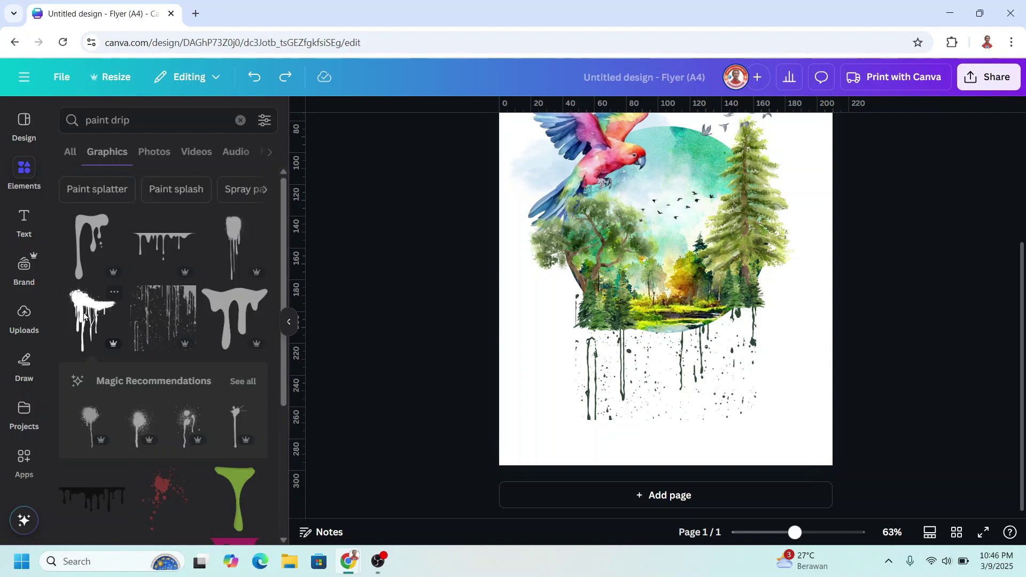
{"action": "left_click", "coordinate": [91, 316]}
{"action": "mouse_move", "coordinate": [695, 226]}
{"action": "left_mouse_down"}
{"action": "mouse_move", "coordinate": [695, 309]}
{"action": "mouse_move", "coordinate": [719, 323]}
{"action": "left_mouse_up"}
{"action": "left_click", "coordinate": [539, 132]}
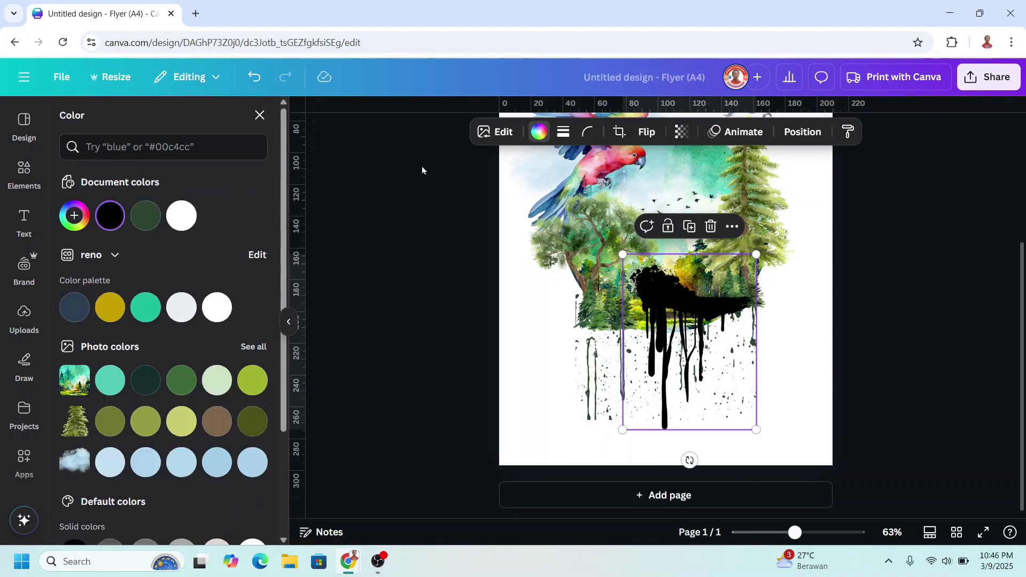
{"action": "left_click", "coordinate": [146, 216]}
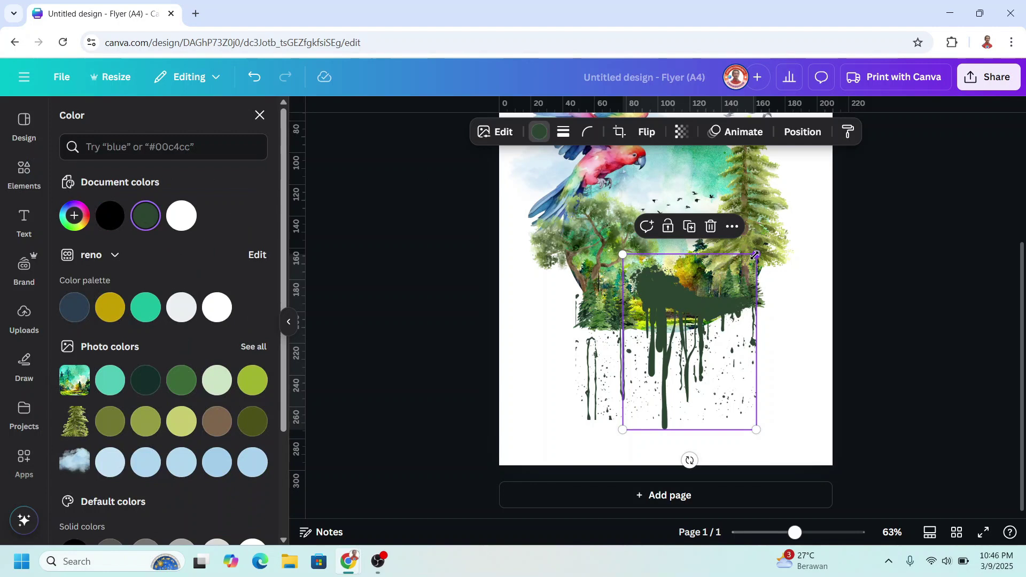
Shrink the green drip, flip it horizontally and move it about 100 px right beside the original
{"action": "left_click_drag", "start_coordinate": [756, 256], "coordinate": [713, 310]}
{"action": "mouse_move", "coordinate": [679, 339]}
{"action": "left_mouse_down"}
{"action": "mouse_move", "coordinate": [651, 319]}
{"action": "mouse_move", "coordinate": [661, 328]}
{"action": "left_mouse_up"}
{"action": "left_click_drag", "start_coordinate": [699, 421], "coordinate": [686, 408]}
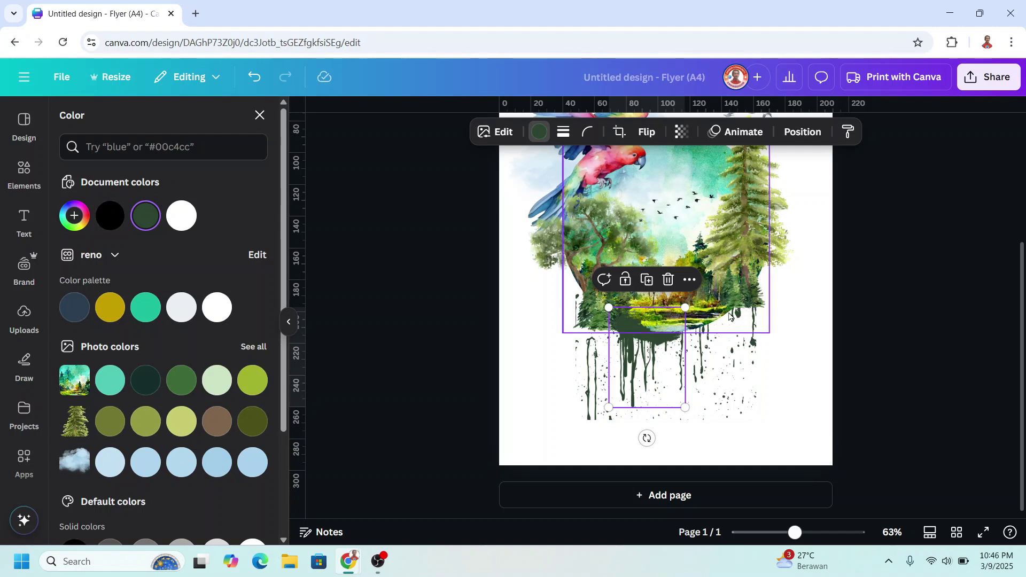
{"action": "left_click_drag", "start_coordinate": [648, 369], "coordinate": [655, 375]}
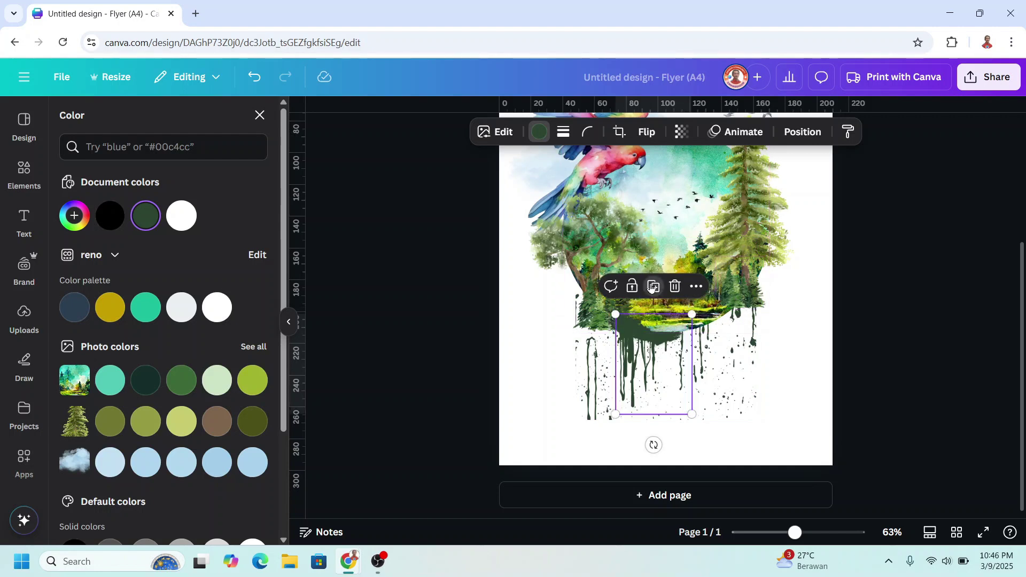
{"action": "left_click", "coordinate": [647, 132]}
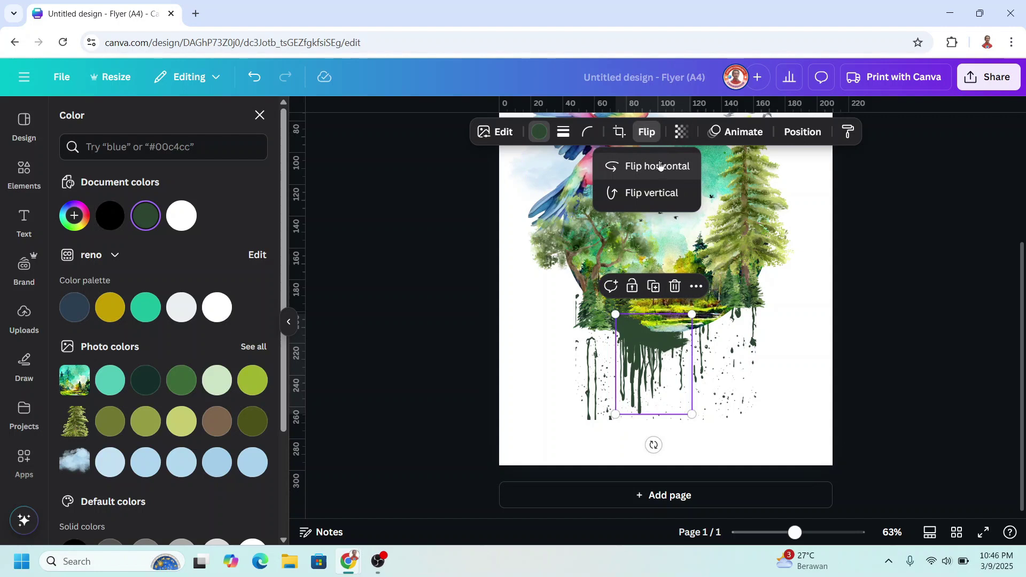
{"action": "left_click_drag", "start_coordinate": [675, 330], "coordinate": [727, 326]}
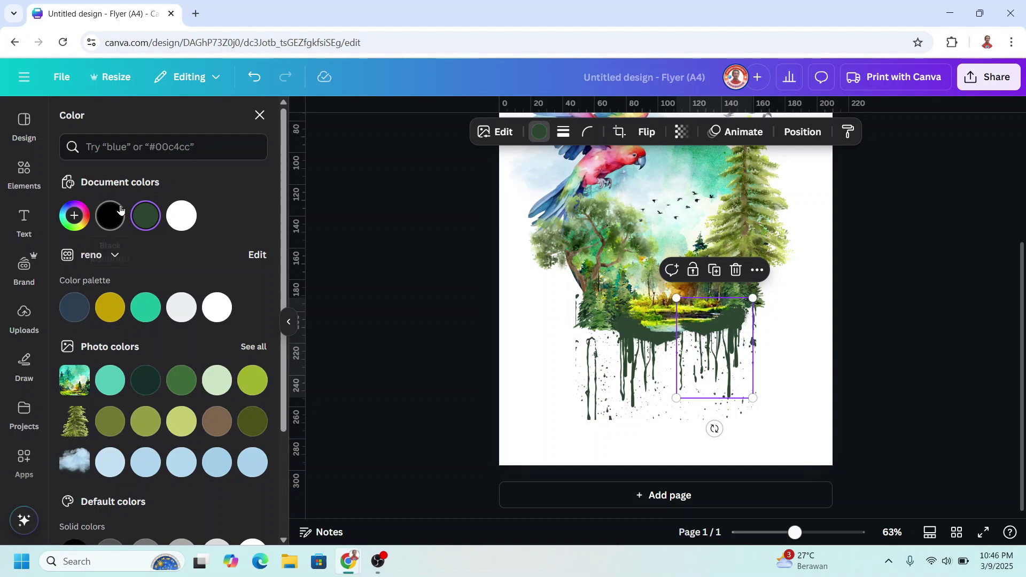
Add the pink paint splash and recolour it to the document's dark green
{"action": "left_click", "coordinate": [259, 115]}
{"action": "scroll", "coordinate": [245, 291], "scroll_direction": "down", "scroll_amount": 4}
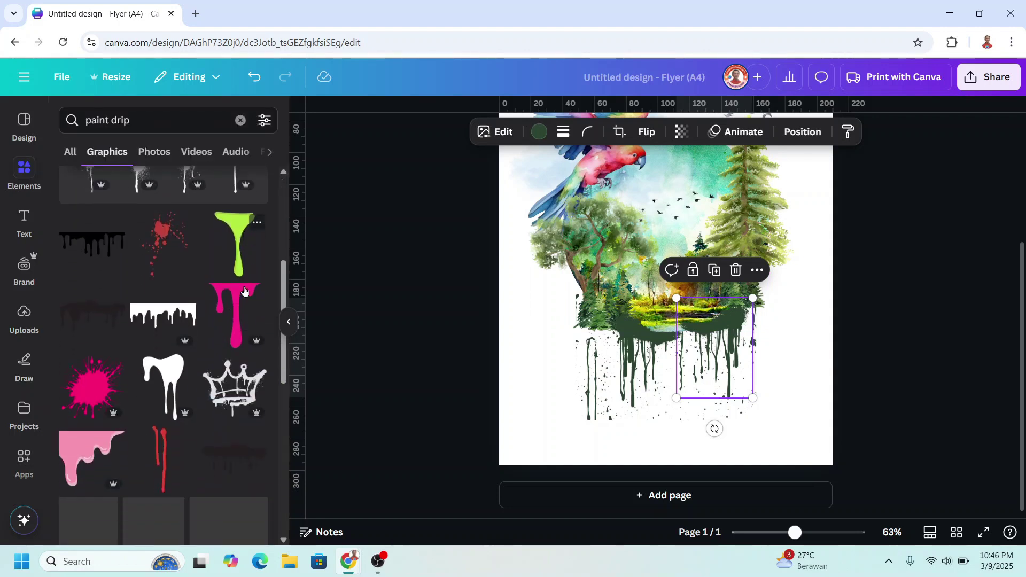
{"action": "left_click", "coordinate": [114, 353]}
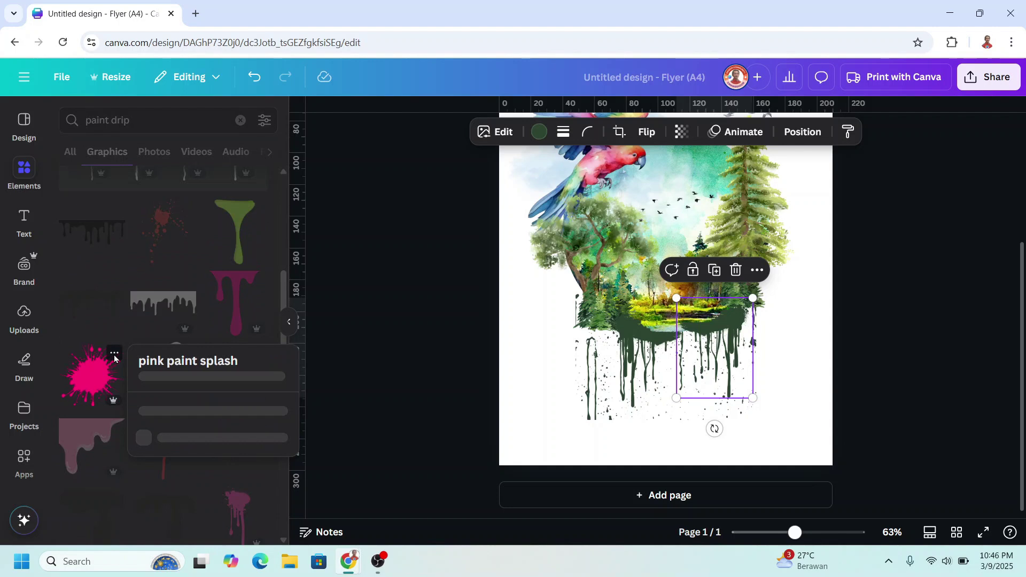
{"action": "left_click", "coordinate": [80, 381]}
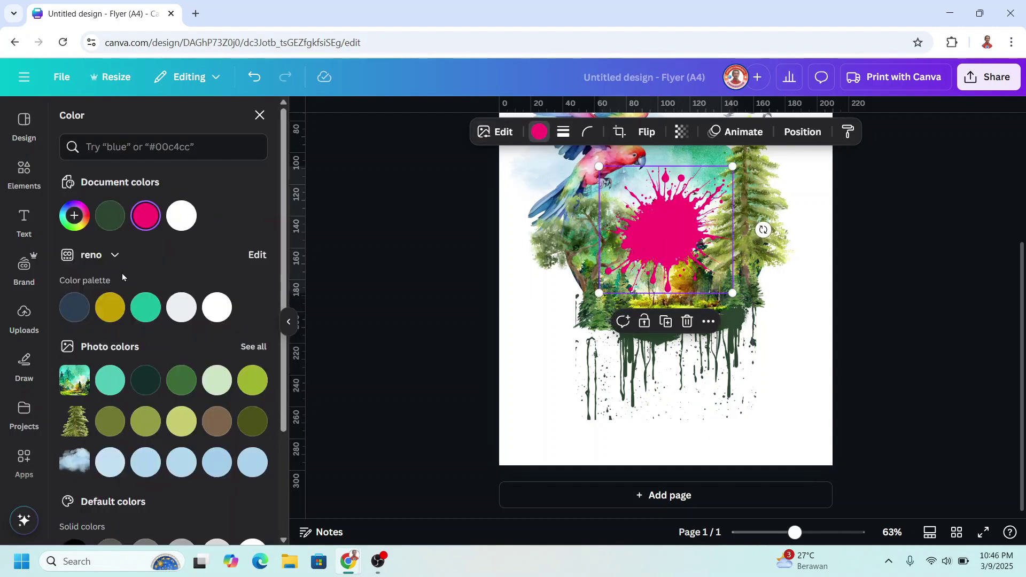
{"action": "left_click", "coordinate": [114, 219]}
Enlarge the splash, place it over the top of the drips, and send it behind the forest image
{"action": "left_click_drag", "start_coordinate": [673, 230], "coordinate": [681, 327]}
{"action": "left_click_drag", "start_coordinate": [743, 267], "coordinate": [816, 197]}
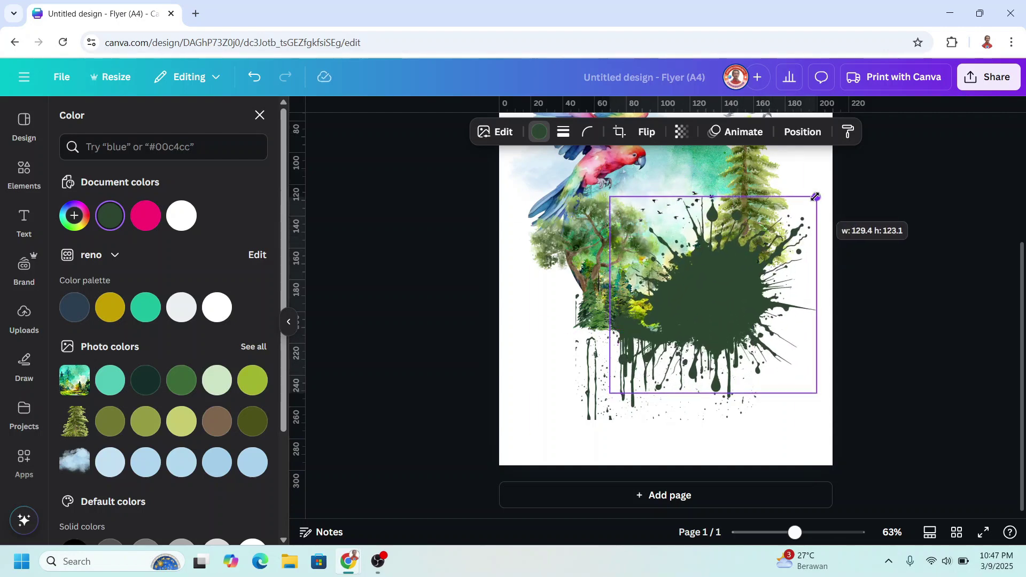
{"action": "left_click_drag", "start_coordinate": [713, 302], "coordinate": [688, 319]}
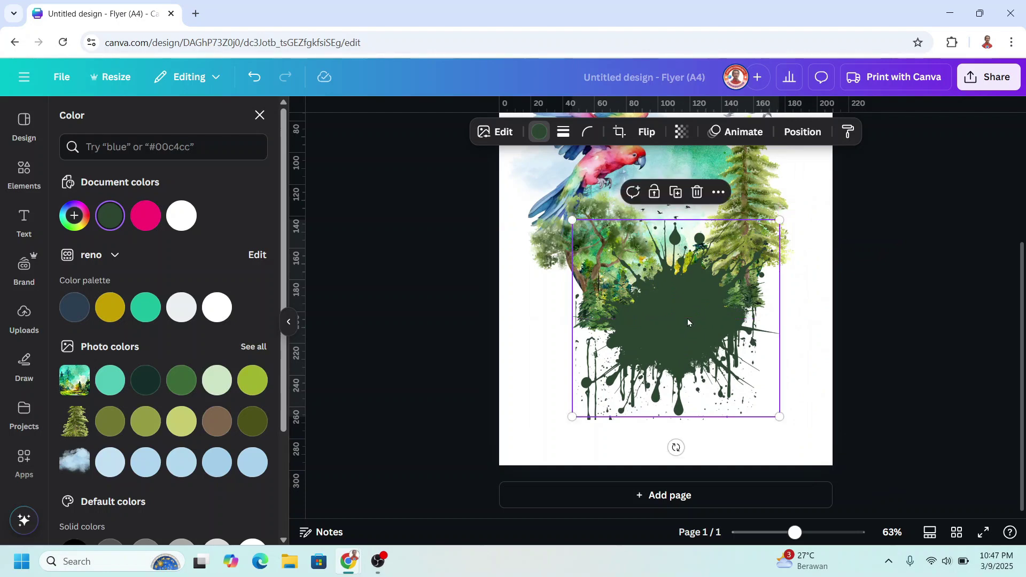
{"action": "right_click", "coordinate": [688, 322]}
{"action": "mouse_move", "coordinate": [749, 314]}
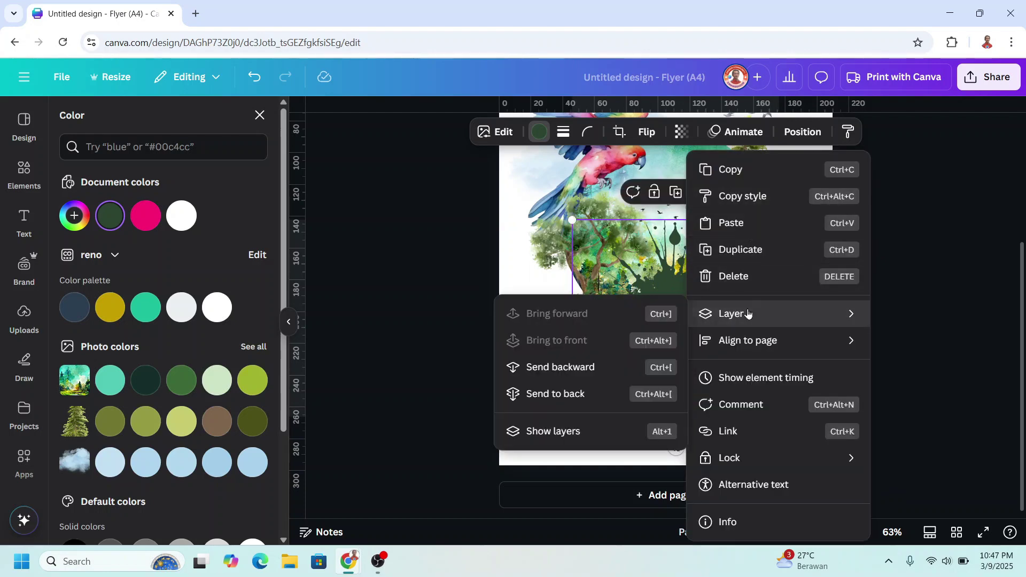
{"action": "left_click", "coordinate": [572, 394]}
{"action": "left_click_drag", "start_coordinate": [680, 400], "coordinate": [680, 396]}
{"action": "left_click", "coordinate": [610, 412]}
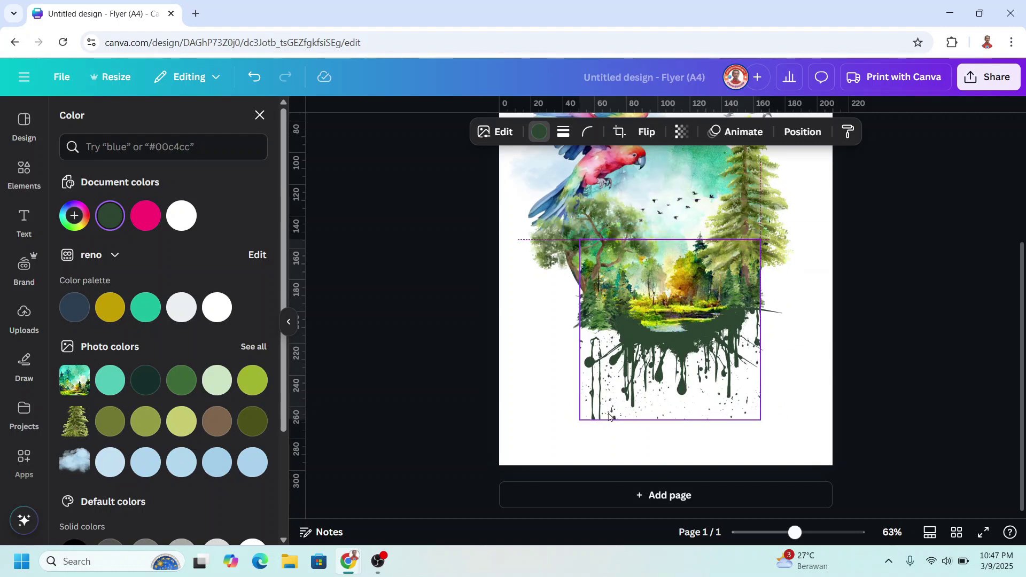
{"action": "scroll", "coordinate": [642, 278], "scroll_direction": "up", "scroll_amount": 1}
Duplicate the dark green splash from the Layers list, shrink it, and place a copy on the forest's right
{"action": "left_click", "coordinate": [800, 132]}
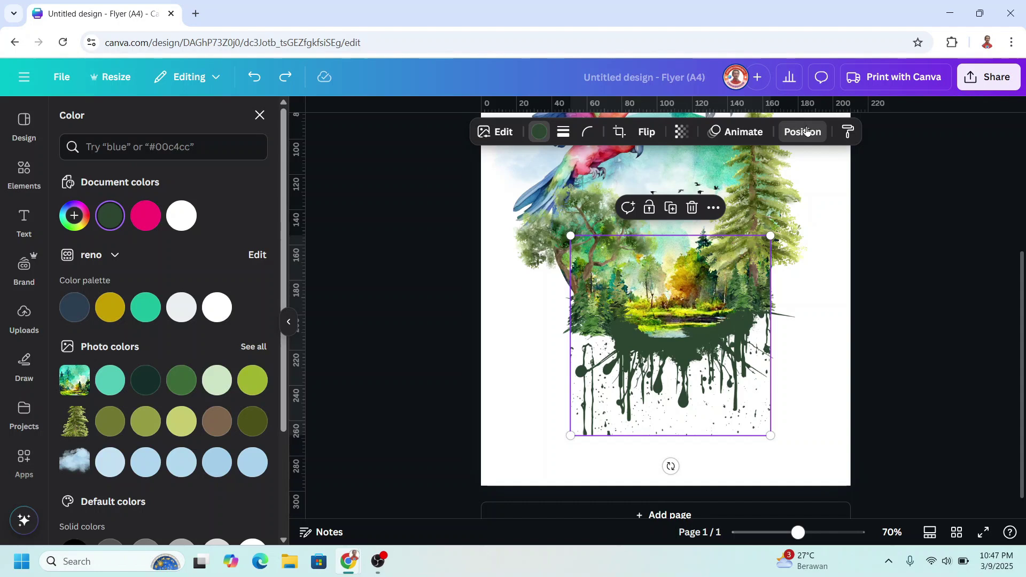
{"action": "scroll", "coordinate": [213, 291], "scroll_direction": "down", "scroll_amount": 5}
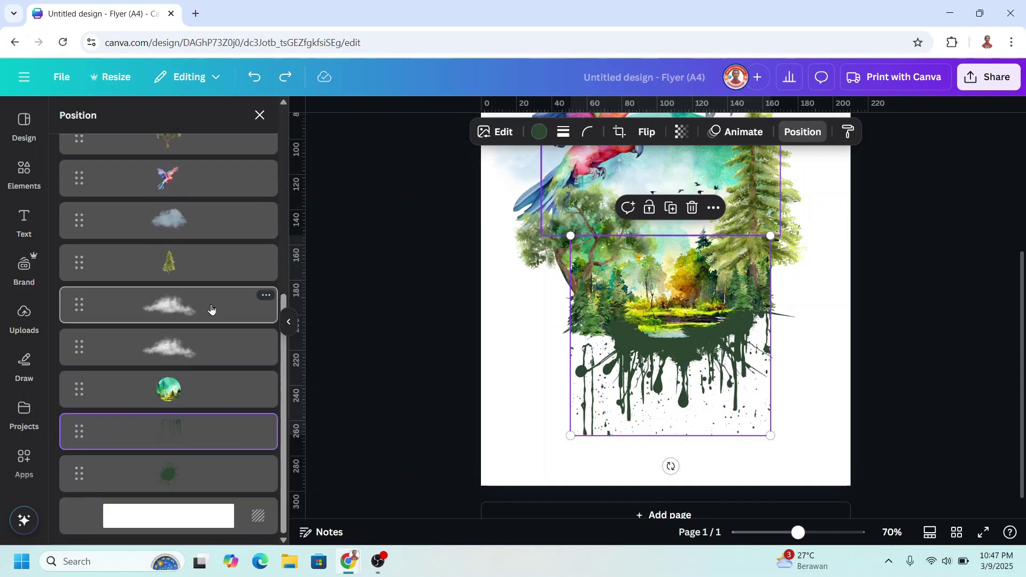
{"action": "left_click", "coordinate": [170, 480]}
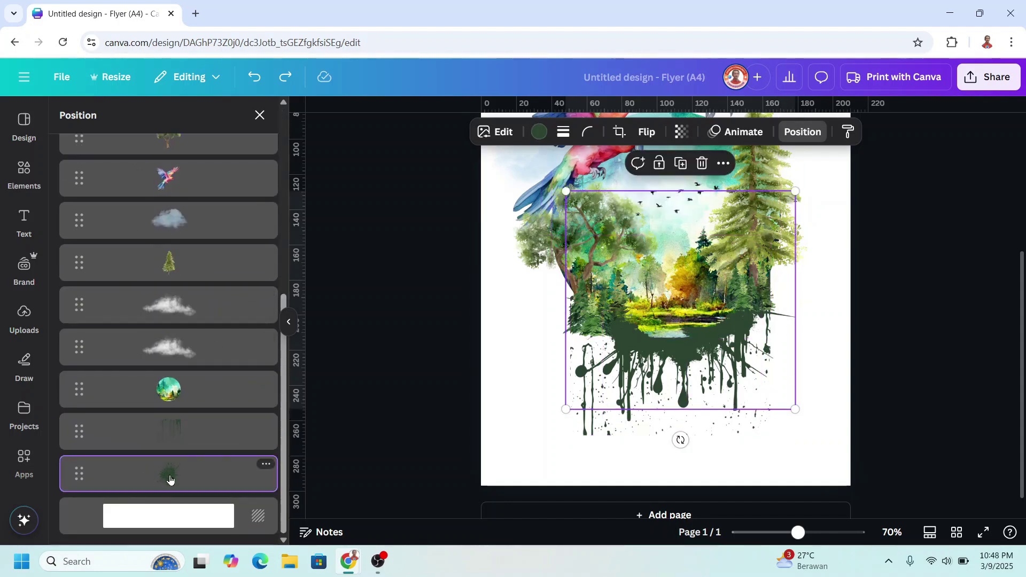
{"action": "left_click", "coordinate": [680, 163]}
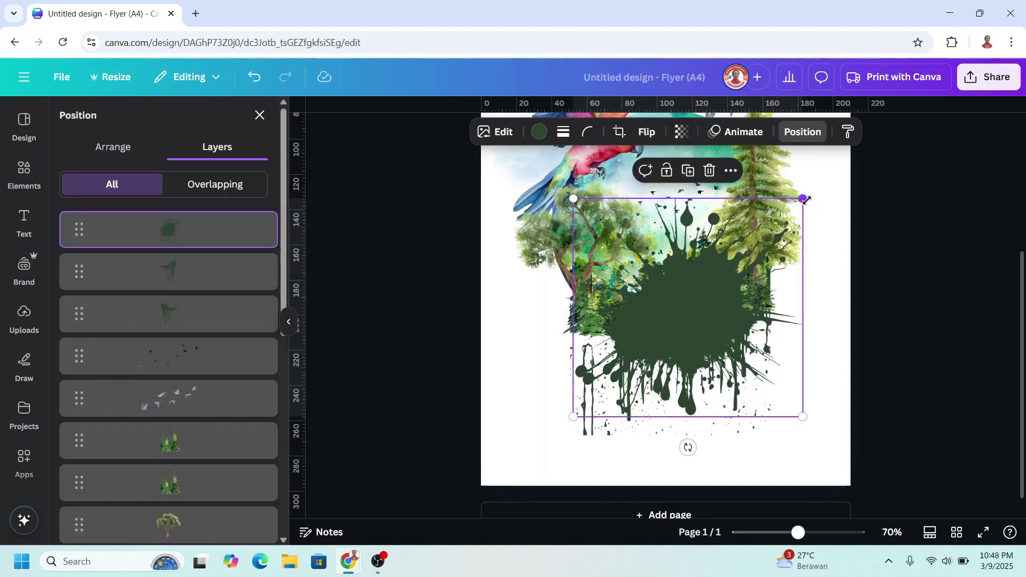
{"action": "left_click_drag", "start_coordinate": [803, 199], "coordinate": [655, 348]}
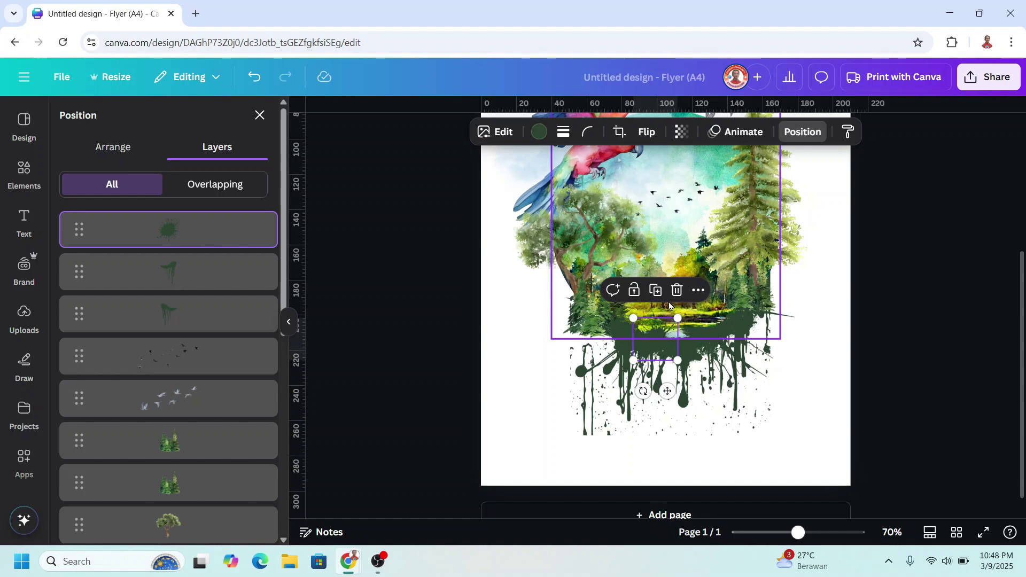
{"action": "left_click", "coordinate": [657, 291]}
{"action": "left_click_drag", "start_coordinate": [724, 470], "coordinate": [791, 345]}
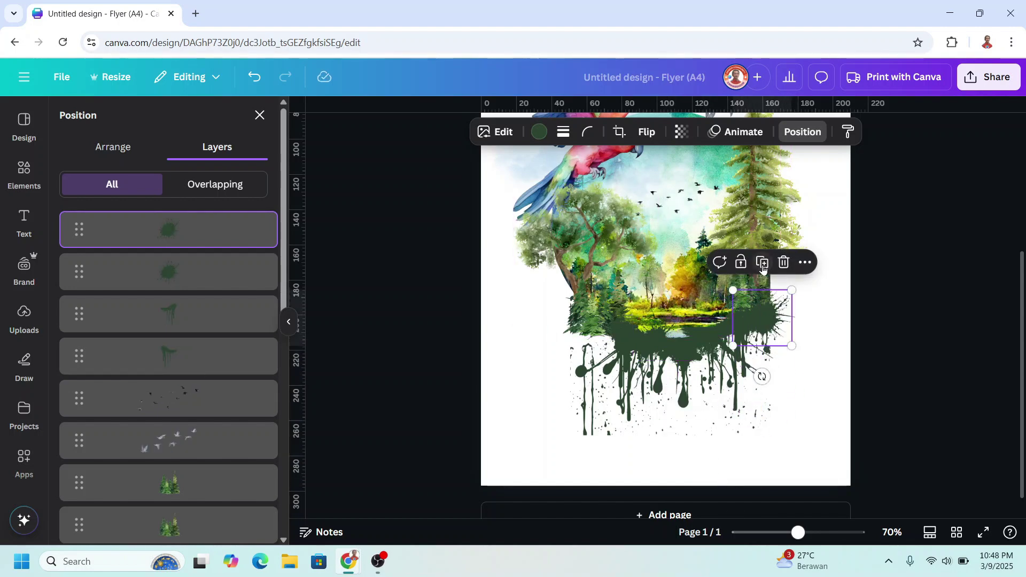
Add another small splash copy among the drips and recentre the whole artwork on the page
{"action": "key", "text": "ctrl+d"}
{"action": "left_click_drag", "start_coordinate": [863, 299], "coordinate": [791, 310]}
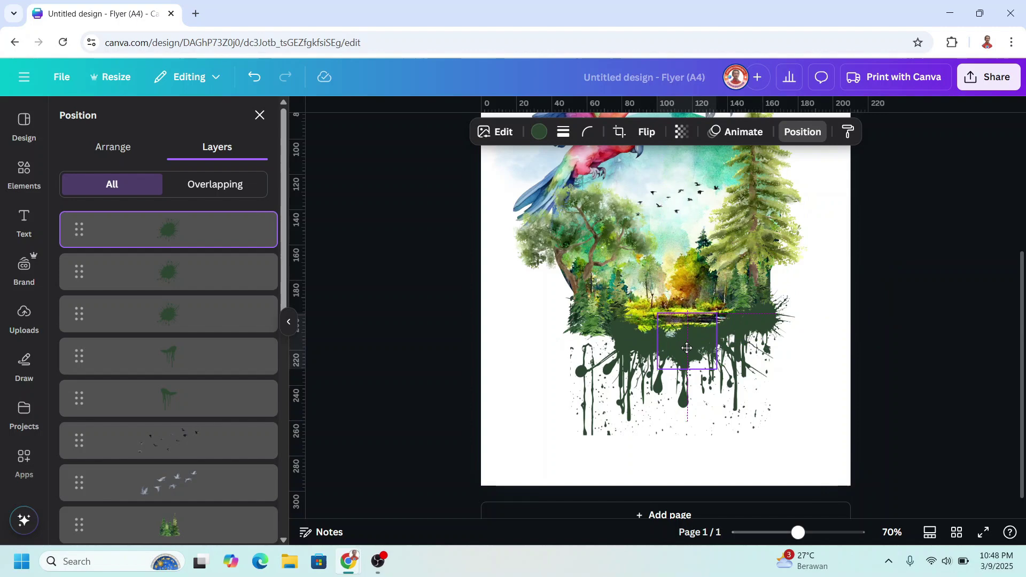
{"action": "left_click_drag", "start_coordinate": [798, 533], "coordinate": [786, 533]}
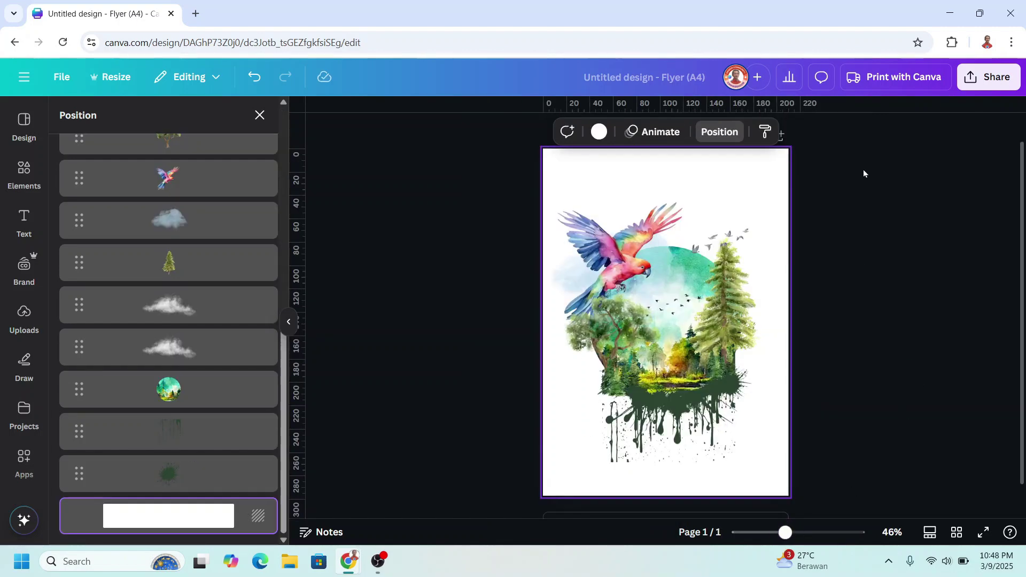
{"action": "left_click_drag", "start_coordinate": [848, 165], "coordinate": [454, 508]}
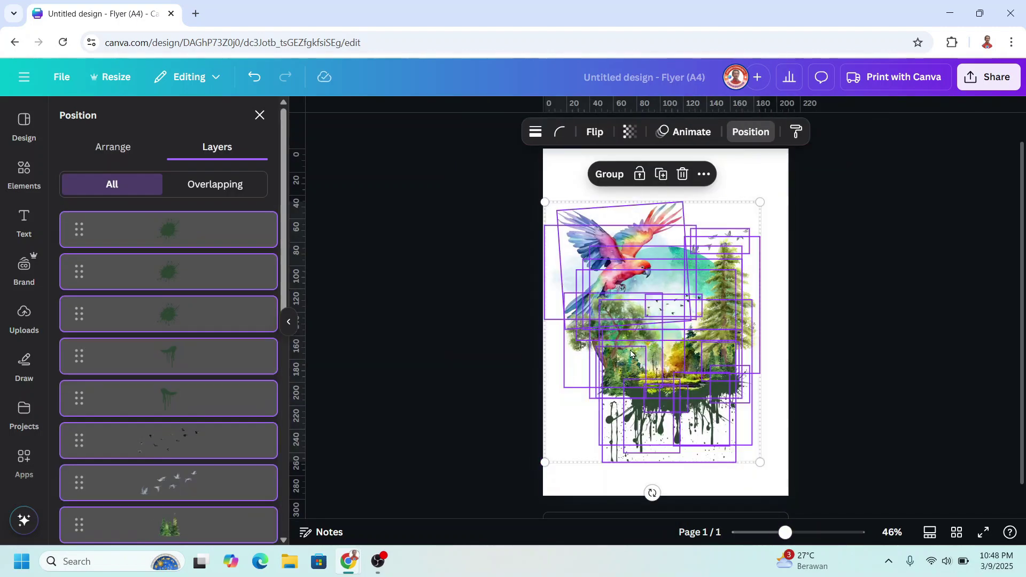
{"action": "left_click_drag", "start_coordinate": [630, 354], "coordinate": [640, 351]}
Set a grey canvas-texture photo from a 'canvas' photo search as the page background
{"action": "left_click", "coordinate": [852, 337]}
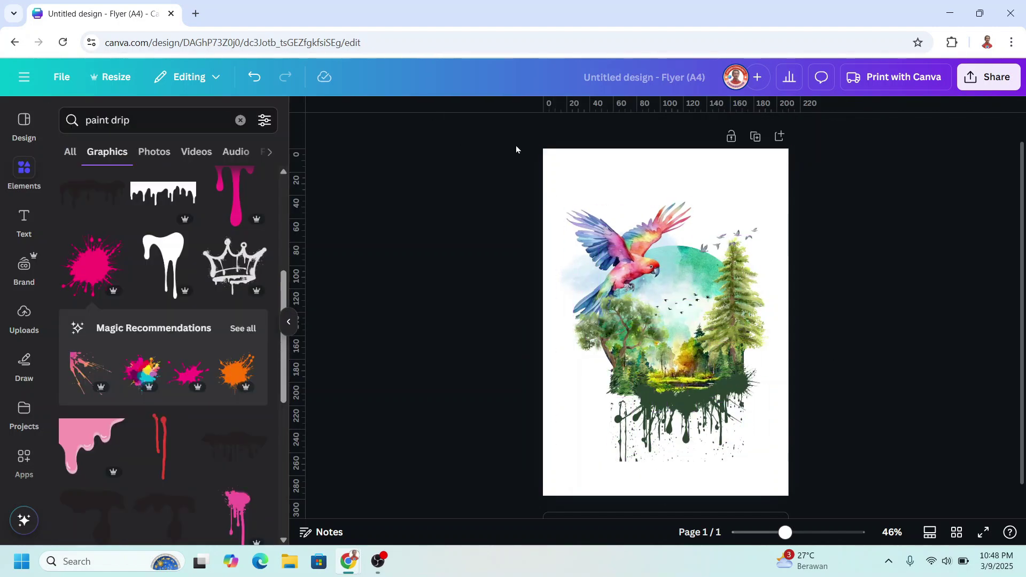
{"action": "left_click", "coordinate": [561, 158]}
{"action": "left_click_drag", "start_coordinate": [134, 121], "coordinate": [48, 127]}
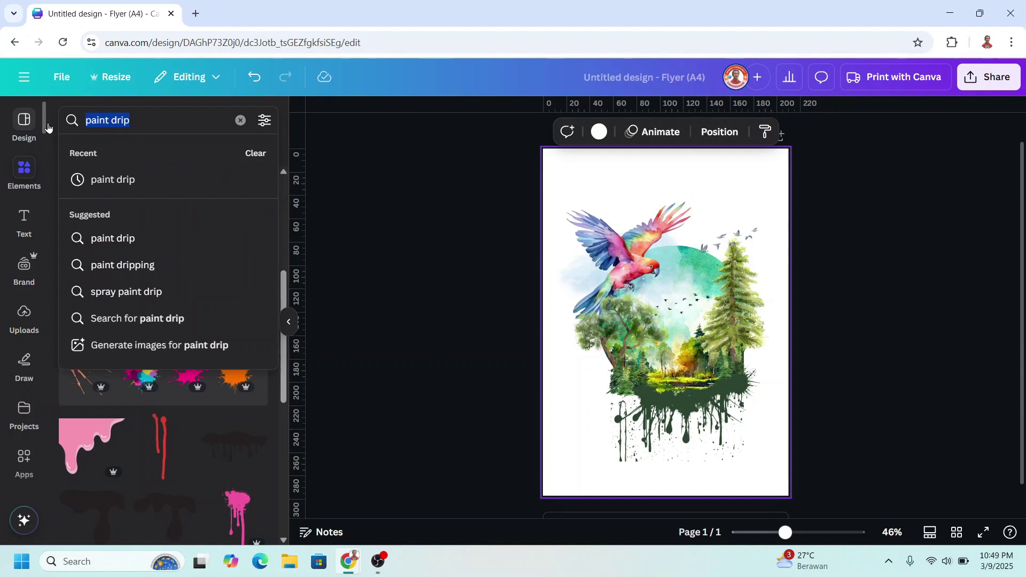
{"action": "type", "text": "canvas"}
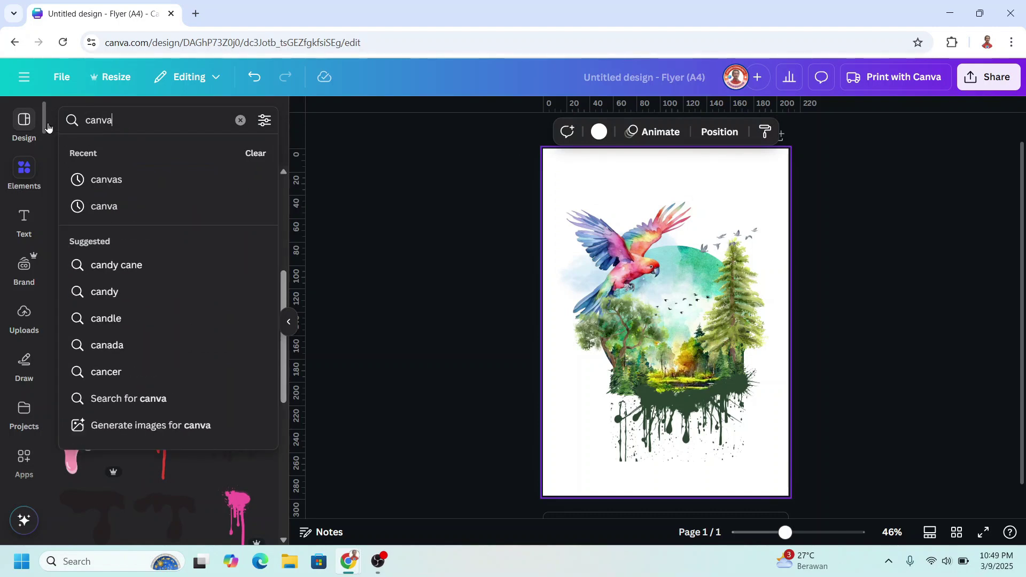
{"action": "key", "text": "Return"}
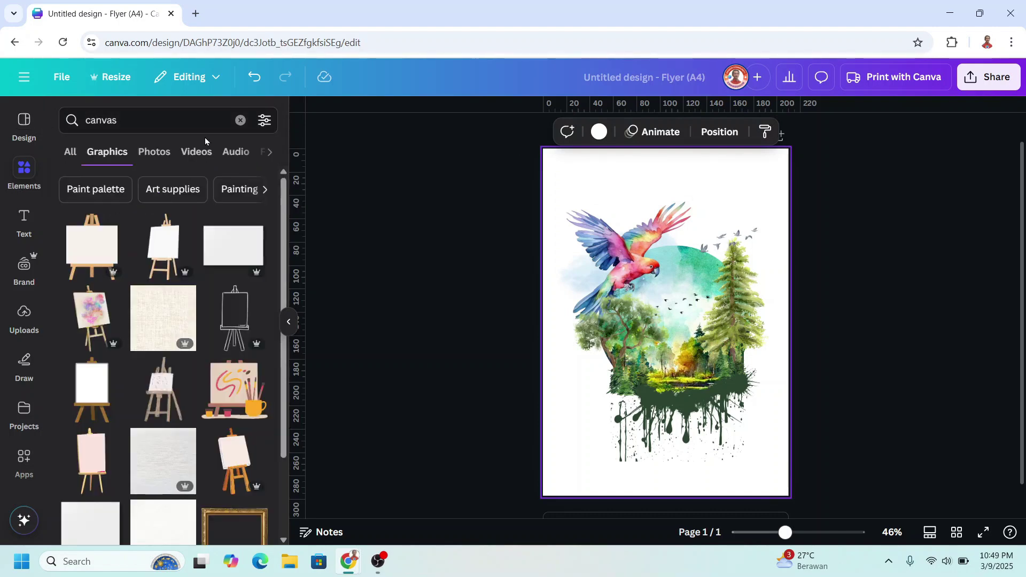
{"action": "left_click", "coordinate": [160, 154]}
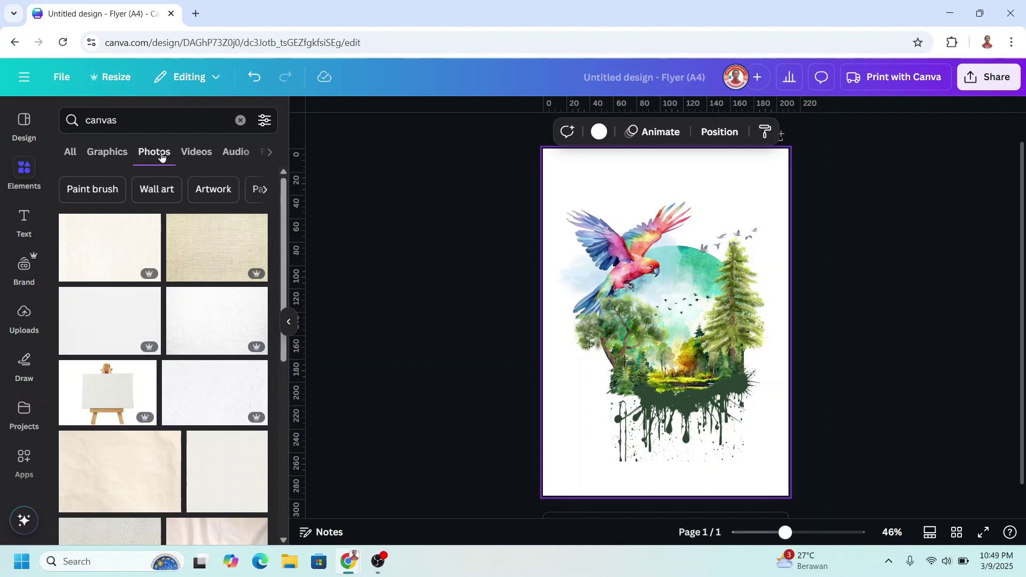
{"action": "scroll", "coordinate": [175, 177], "scroll_direction": "down", "scroll_amount": 1}
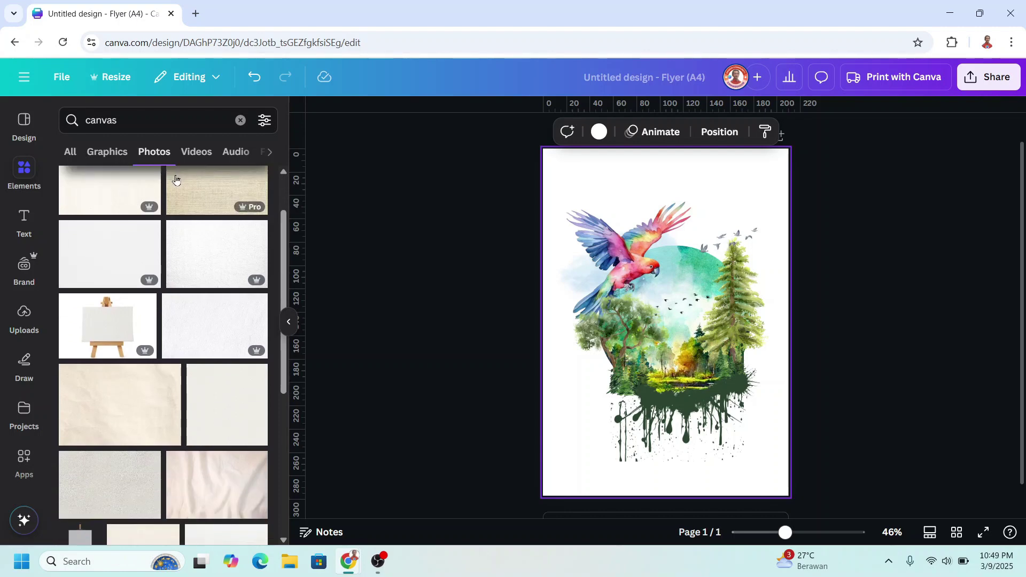
{"action": "left_click", "coordinate": [117, 483]}
{"action": "right_click", "coordinate": [681, 319]}
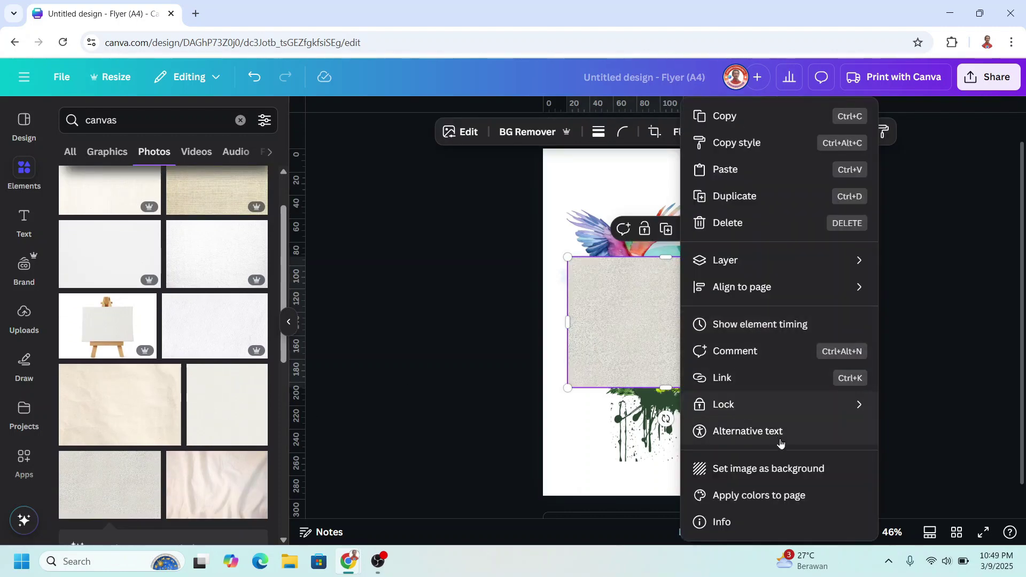
{"action": "left_click", "coordinate": [774, 473]}
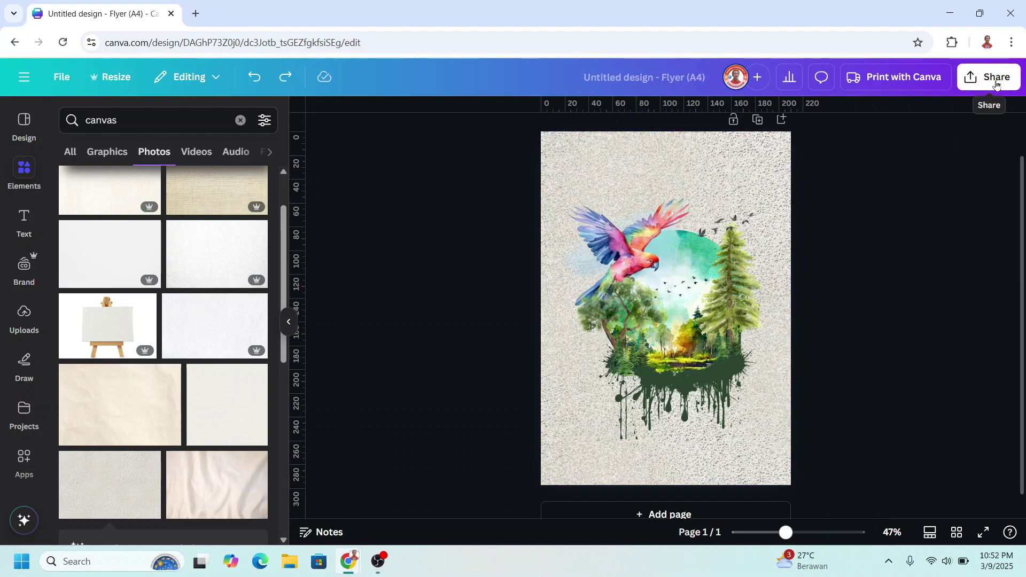
Open Share > Download and show the file type list, currently PNG at 1,414 × 2,000 px
{"action": "left_click", "coordinate": [994, 79]}
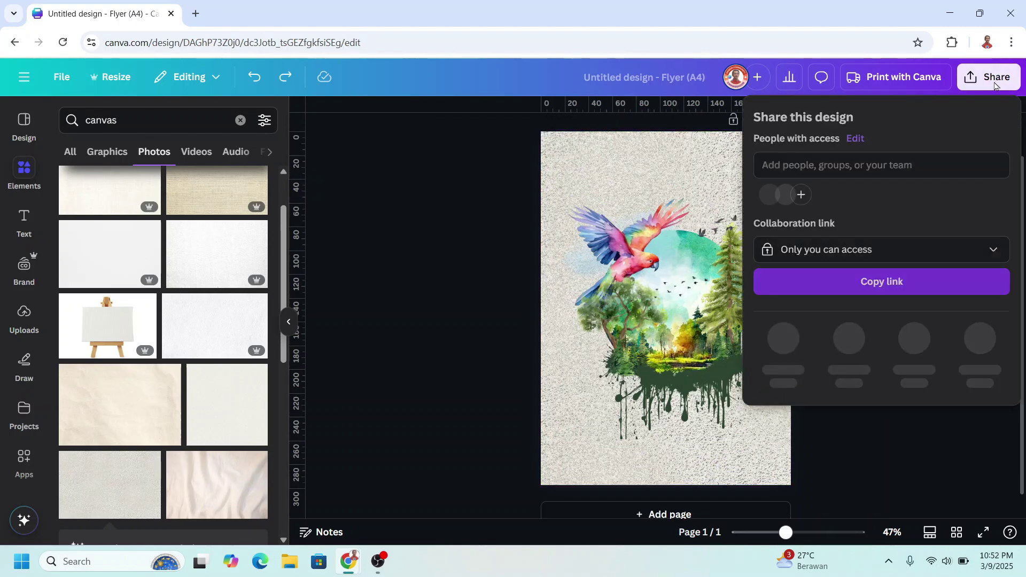
{"action": "left_click", "coordinate": [782, 343]}
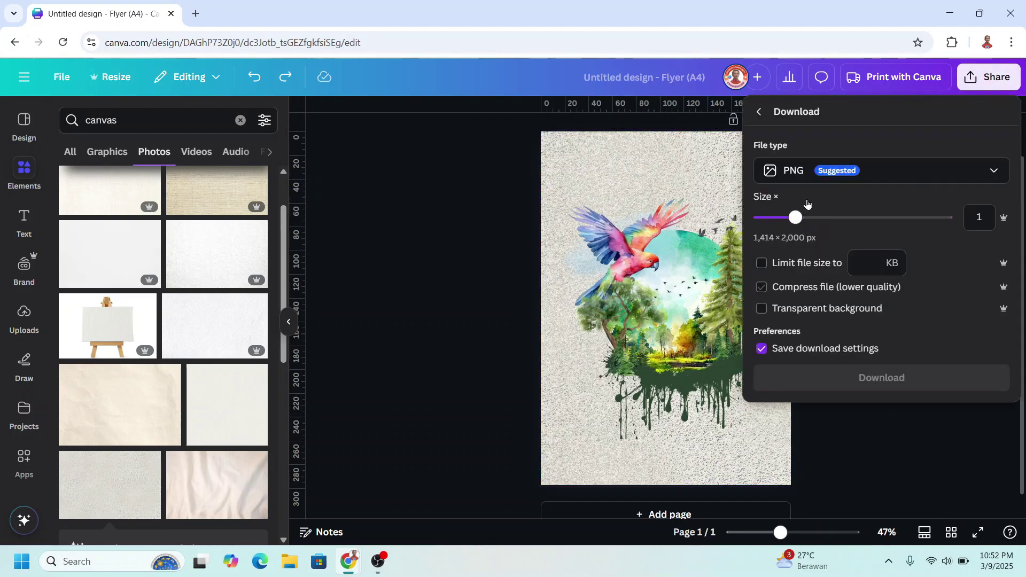
{"action": "left_click", "coordinate": [827, 171]}
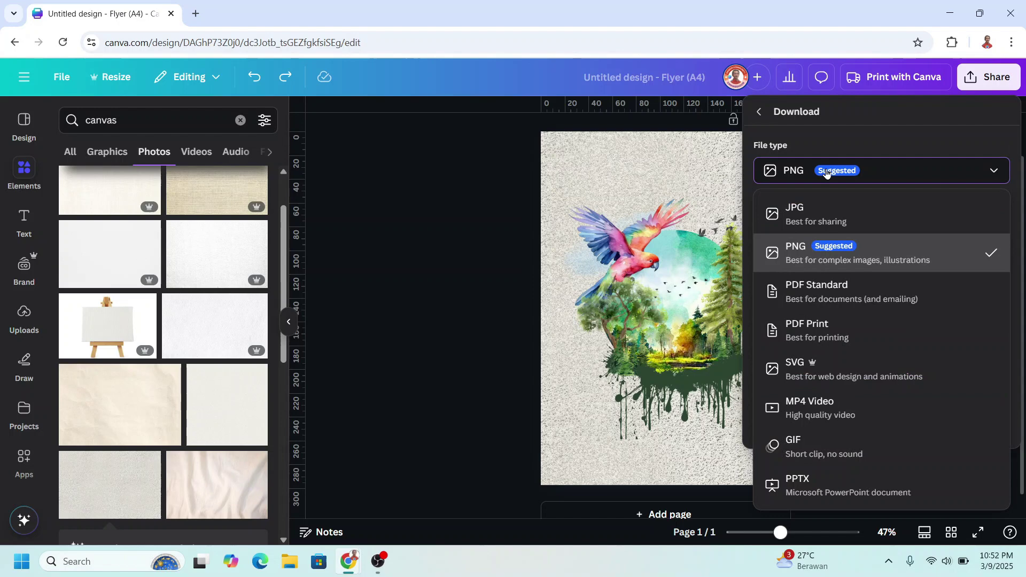